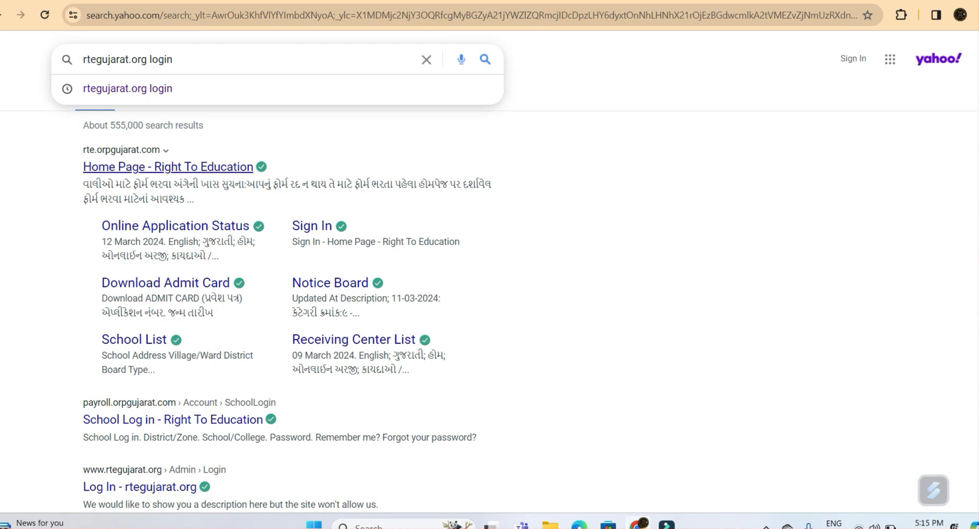
Step: Open the Right To Education home page from the search results and start a new application through the RTE-1 link
{"action": "left_click", "coordinate": [168, 167]}
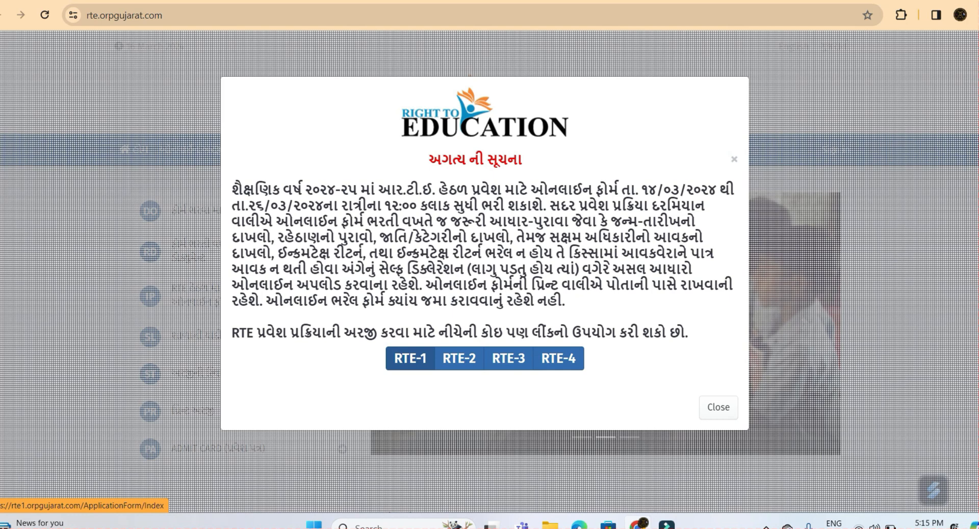
{"action": "left_click", "coordinate": [410, 358]}
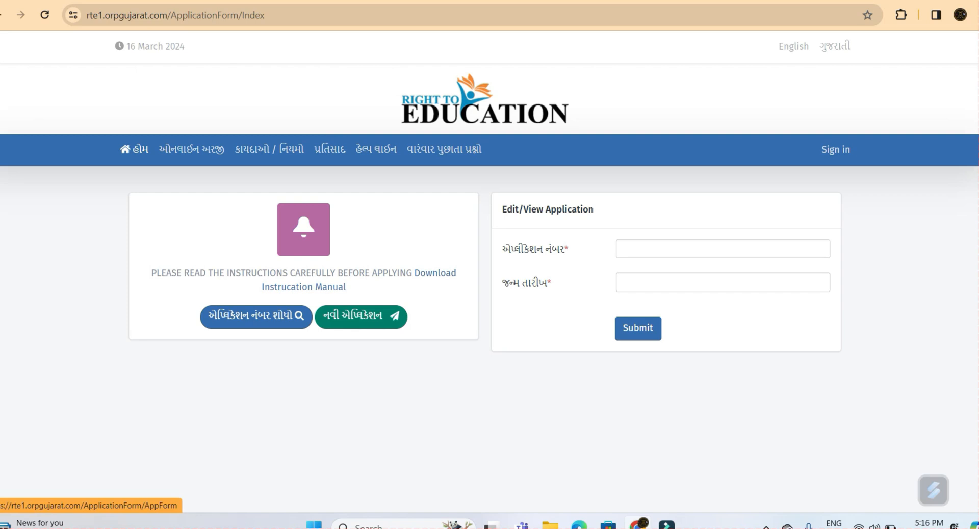
{"action": "left_click", "coordinate": [361, 316]}
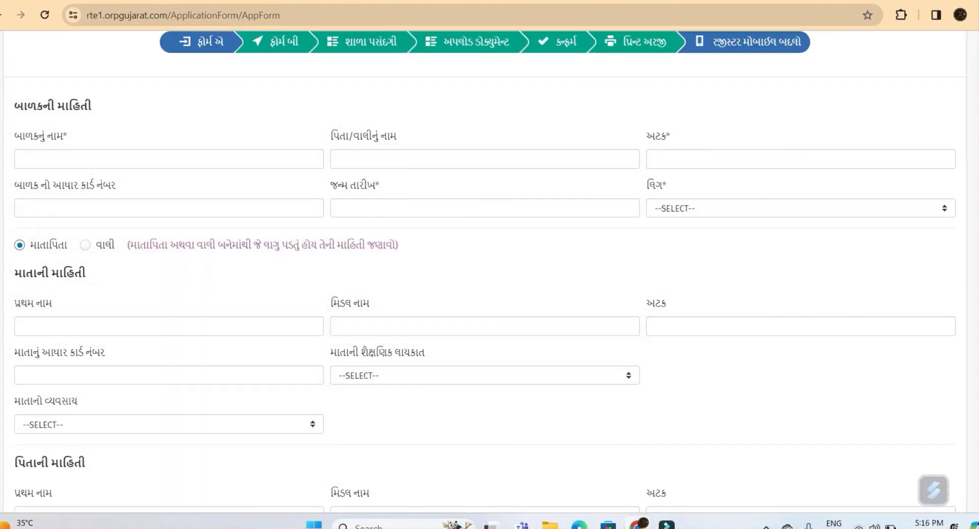
Step: Go through the child's name, Aadhaar number and birth date fields without filling them, and set the child's gender to BOY
{"action": "left_click", "coordinate": [169, 159]}
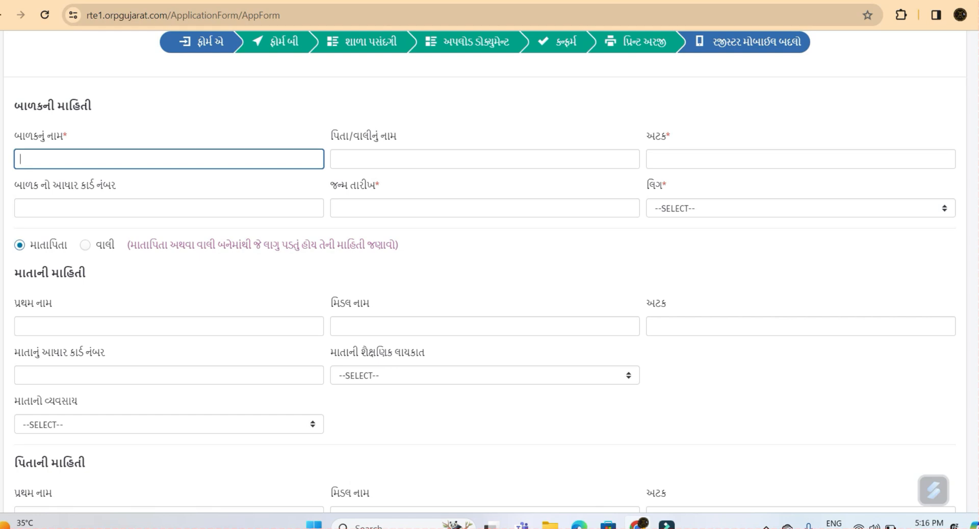
{"action": "left_click", "coordinate": [484, 159]}
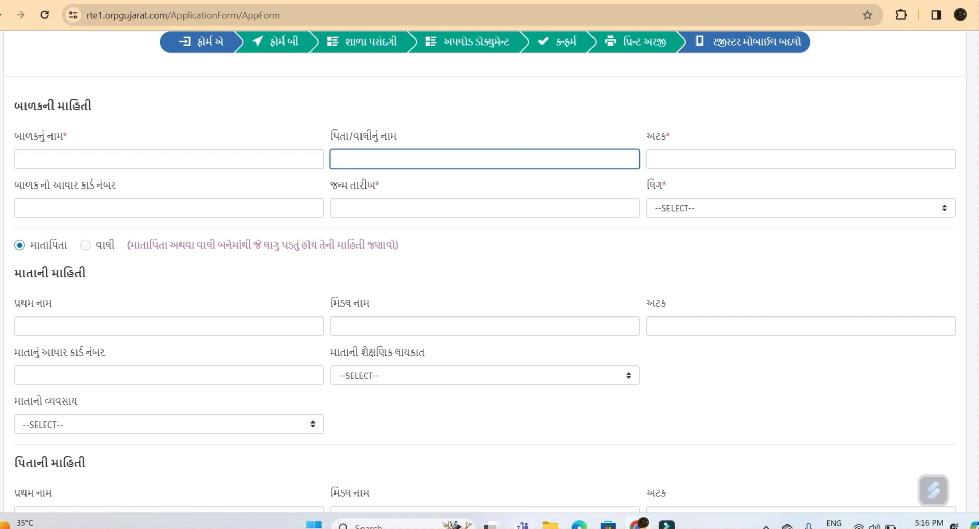
{"action": "left_click", "coordinate": [800, 159]}
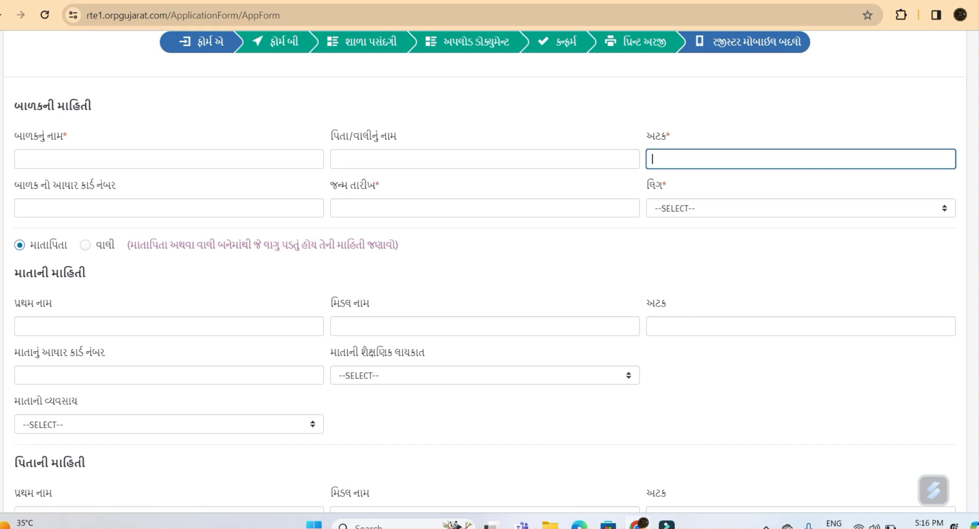
{"action": "left_click", "coordinate": [168, 208]}
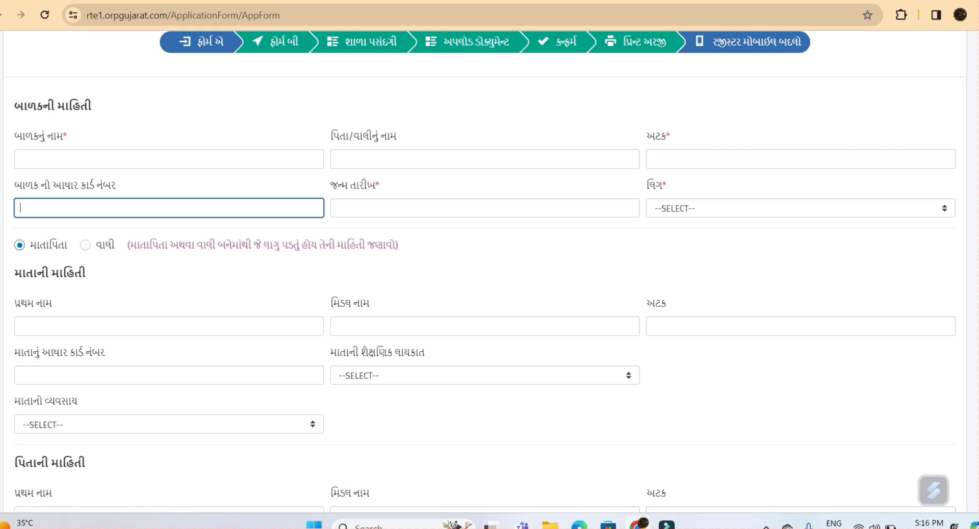
{"action": "left_click", "coordinate": [484, 208]}
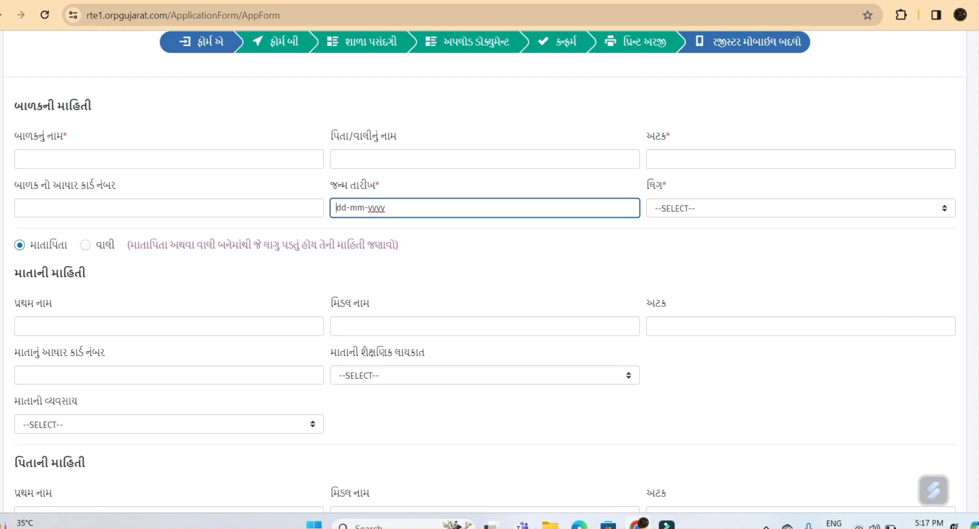
{"action": "left_click", "coordinate": [800, 208]}
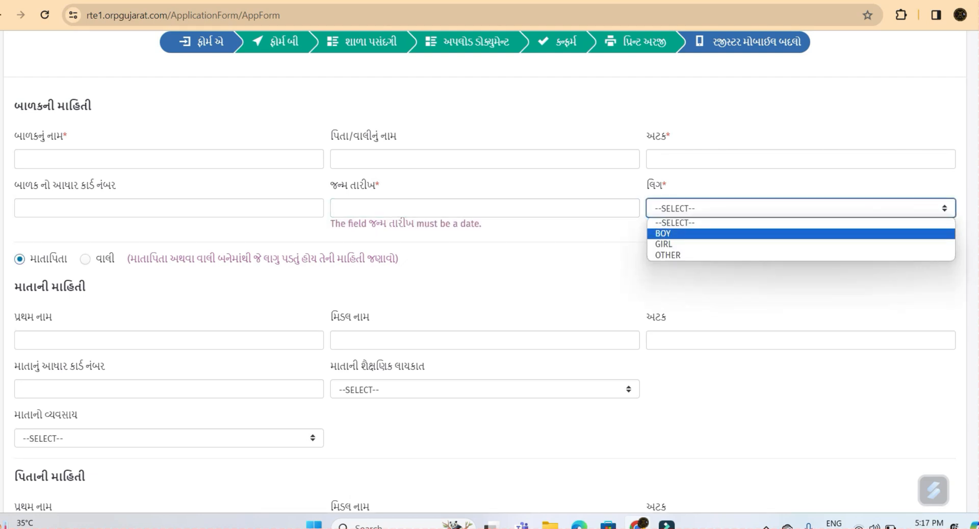
{"action": "left_click", "coordinate": [801, 234]}
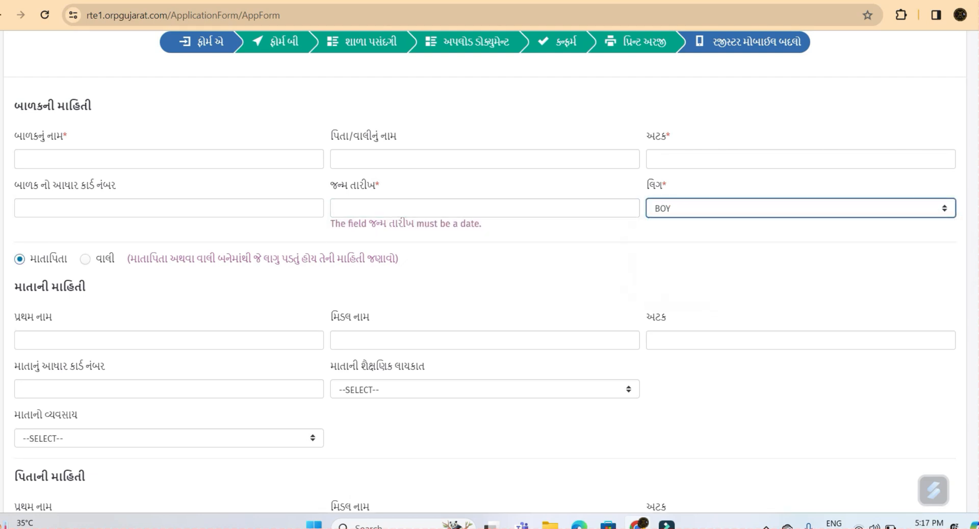
{"action": "left_click", "coordinate": [800, 270]}
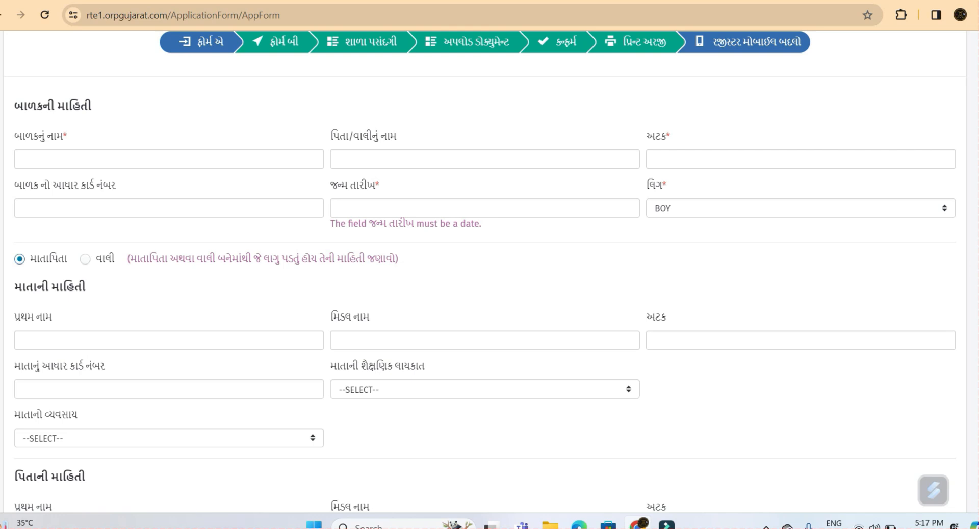
Step: Check the guardian option, return to parents (માતાપિતા), and set the mother's education to Illiterate and occupation to Unemployed
{"action": "left_click", "coordinate": [85, 259]}
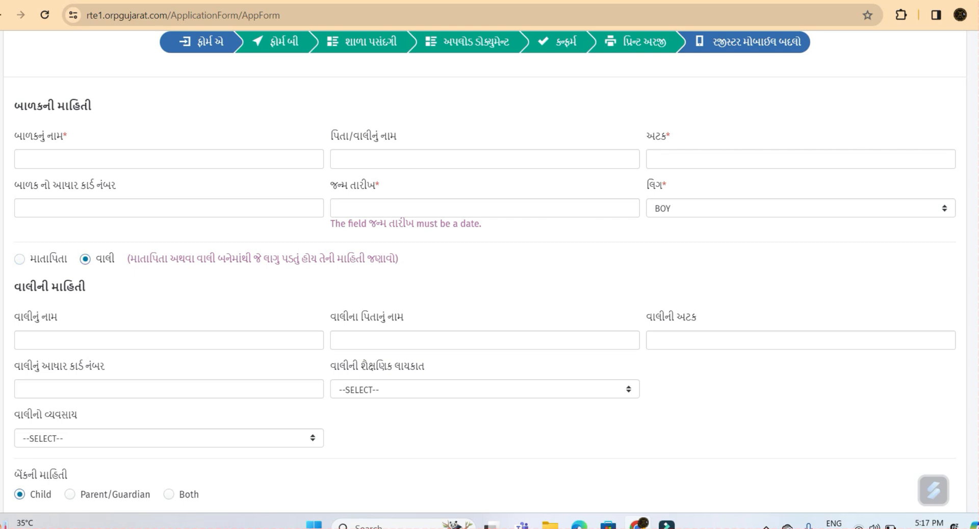
{"action": "left_click", "coordinate": [19, 260]}
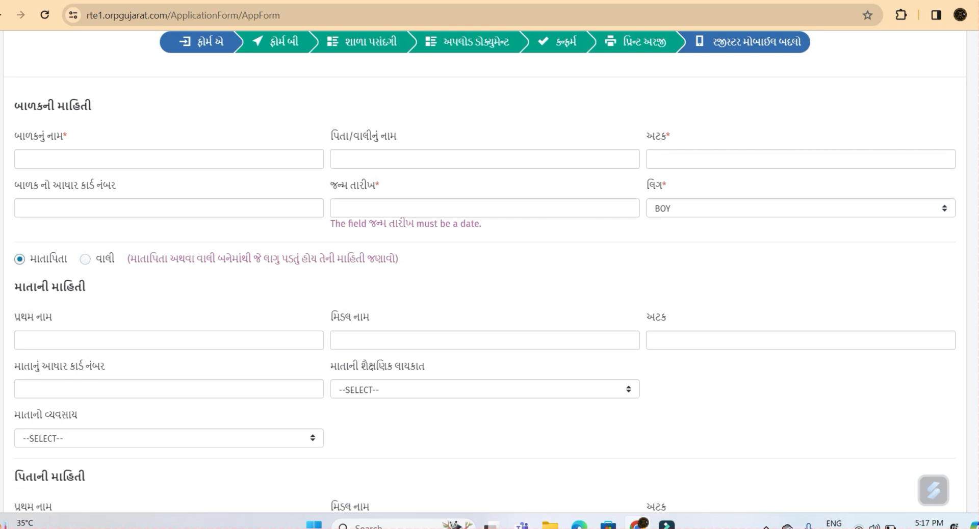
{"action": "scroll", "coordinate": [489, 270], "scroll_direction": "down", "scroll_amount": 4}
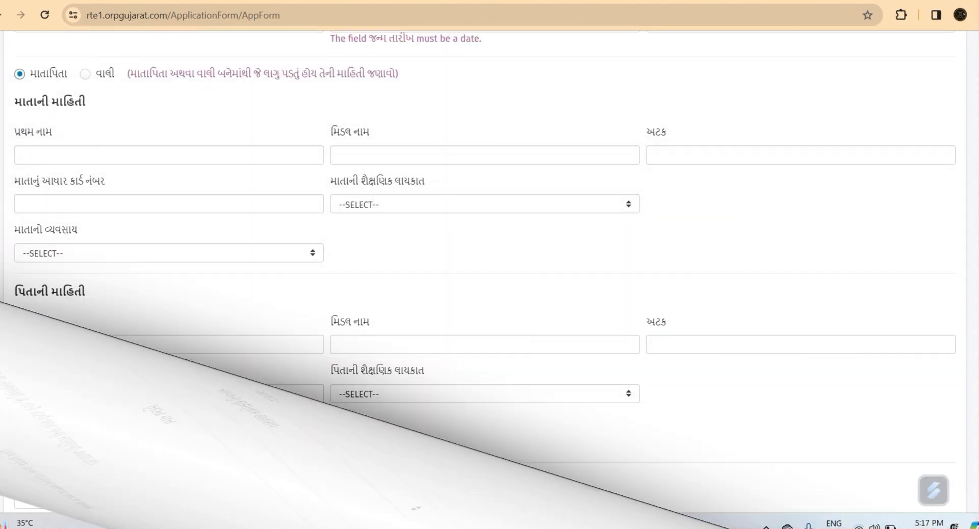
{"action": "left_click", "coordinate": [169, 155]}
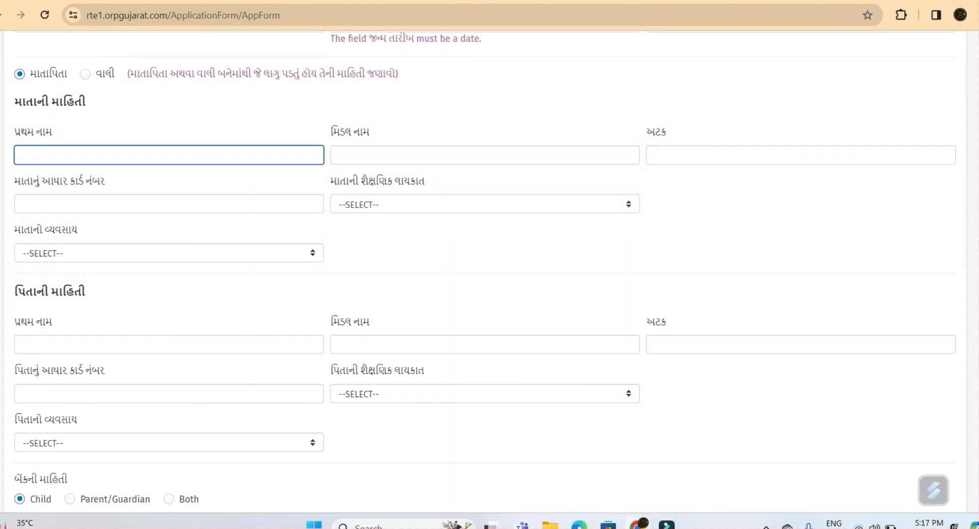
{"action": "left_click", "coordinate": [485, 155]}
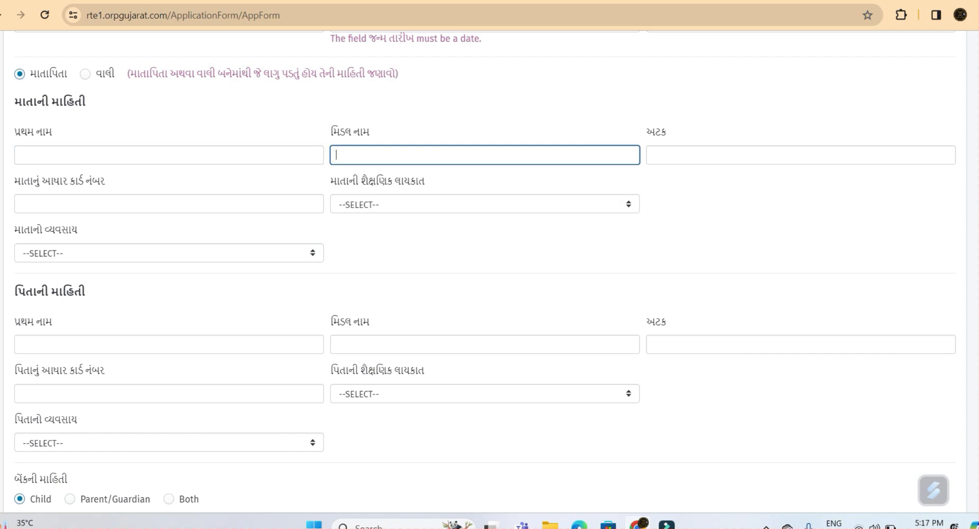
{"action": "left_click", "coordinate": [800, 155]}
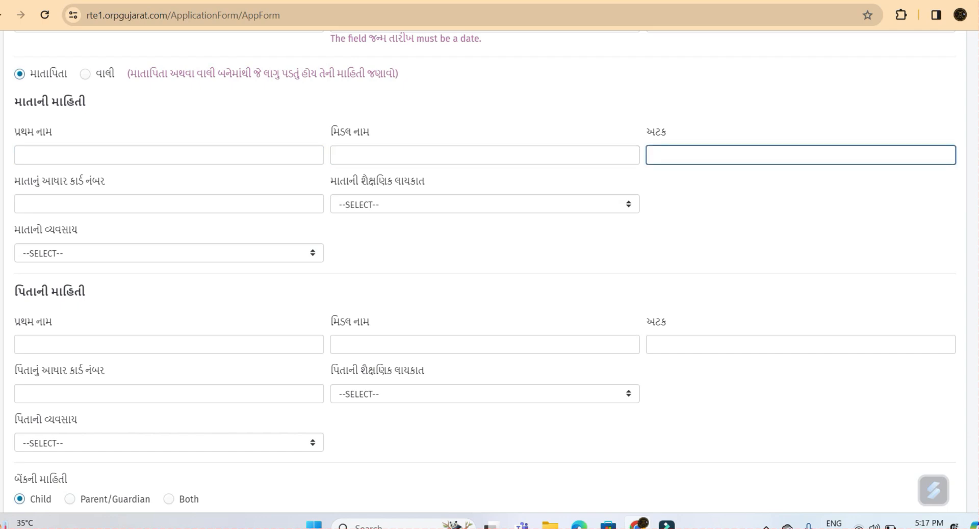
{"action": "left_click", "coordinate": [169, 204]}
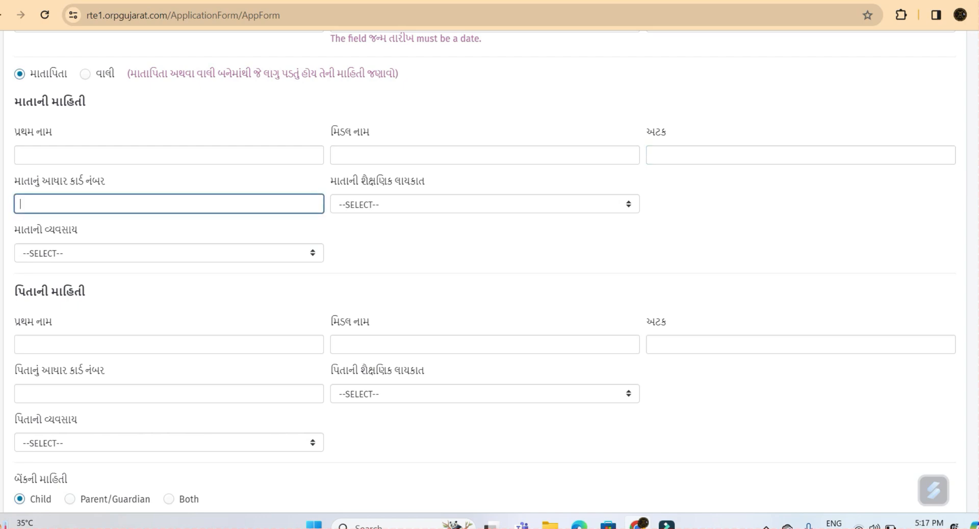
{"action": "left_click", "coordinate": [484, 204]}
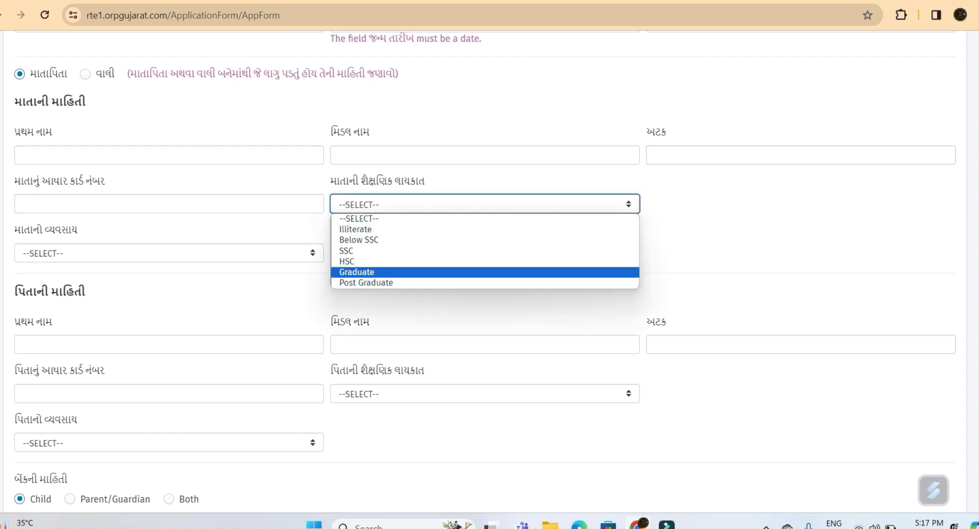
{"action": "left_click", "coordinate": [355, 229]}
{"action": "left_click", "coordinate": [169, 253]}
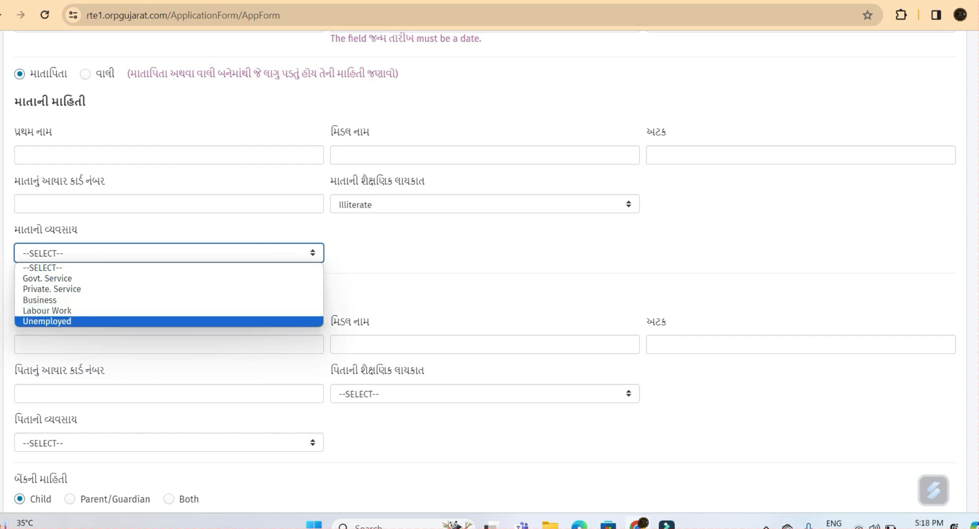
{"action": "key", "text": "Return"}
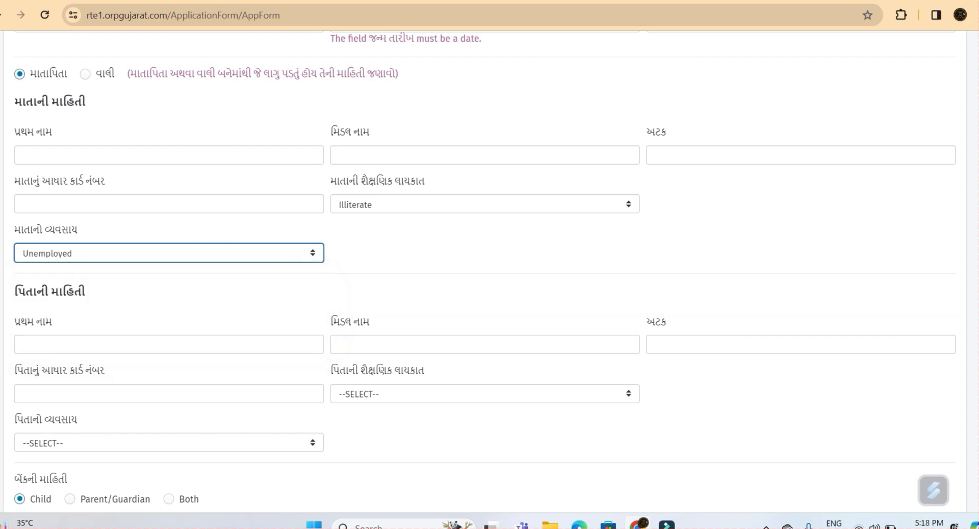
Step: In the father's details, set the educational qualification to SSC and the occupation to Unemployed
{"action": "scroll", "coordinate": [485, 270], "scroll_direction": "down", "scroll_amount": 3}
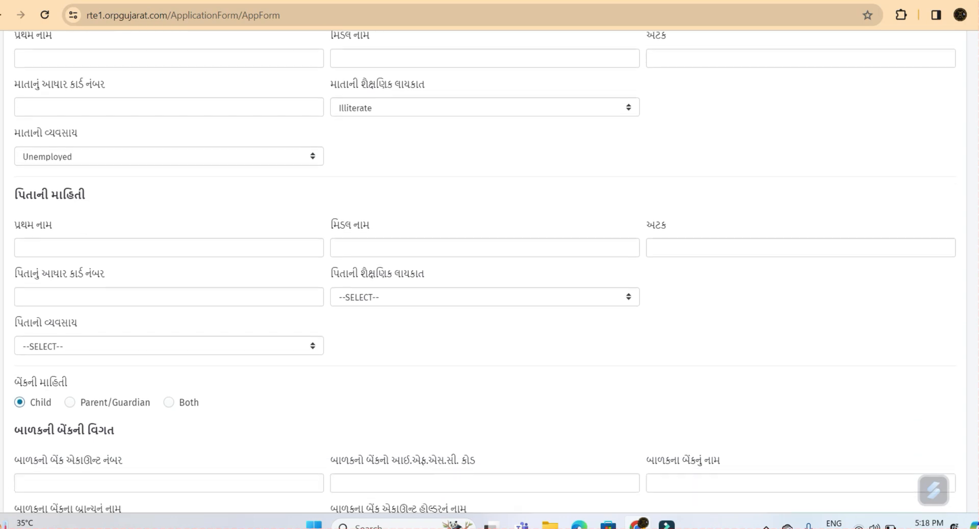
{"action": "scroll", "coordinate": [485, 270], "scroll_direction": "down", "scroll_amount": 1}
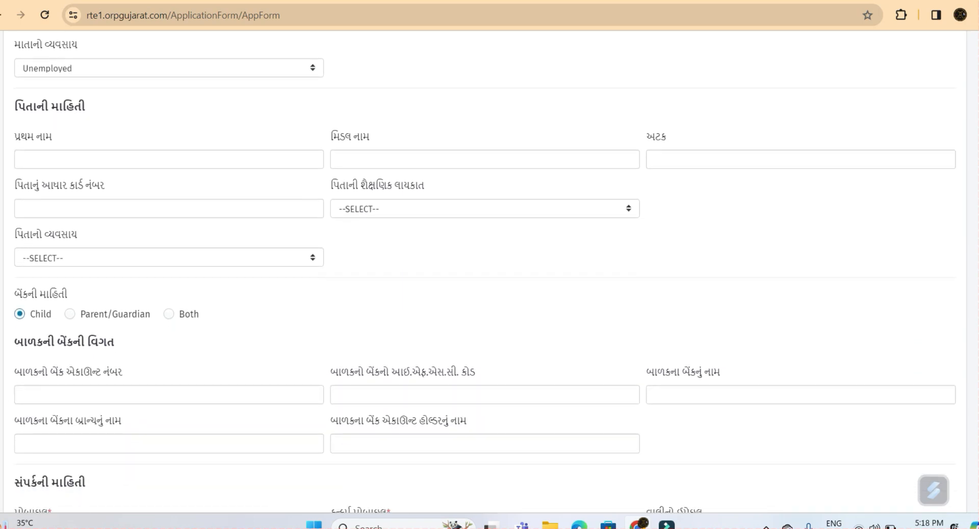
{"action": "left_click", "coordinate": [169, 160]}
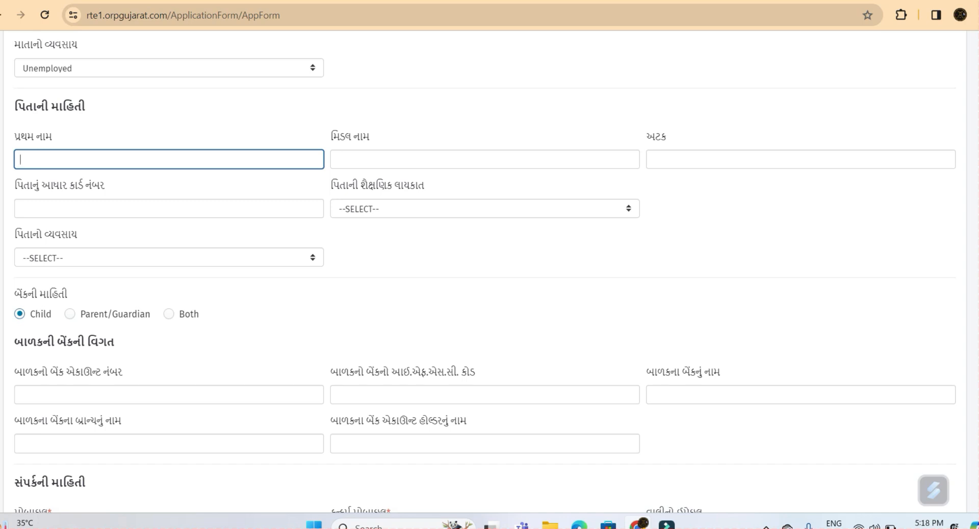
{"action": "left_click", "coordinate": [168, 209]}
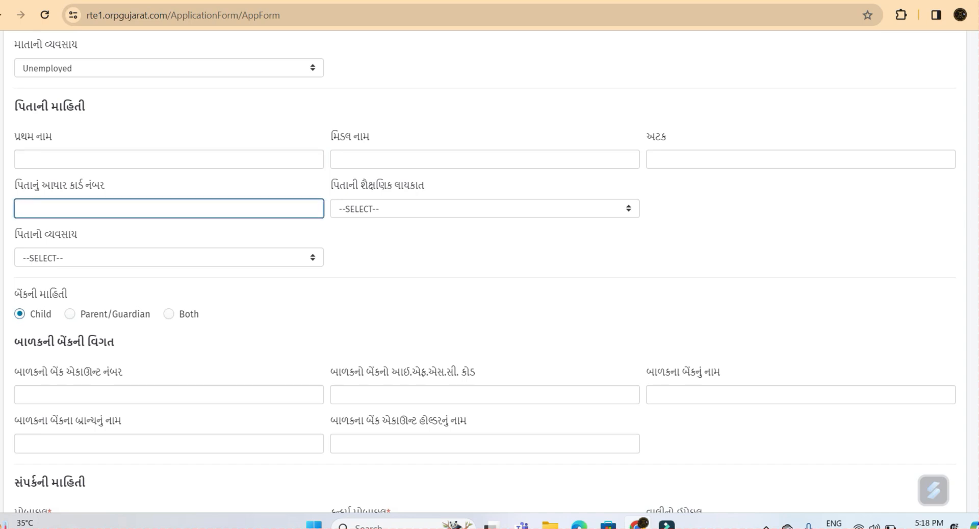
{"action": "left_click", "coordinate": [484, 208]}
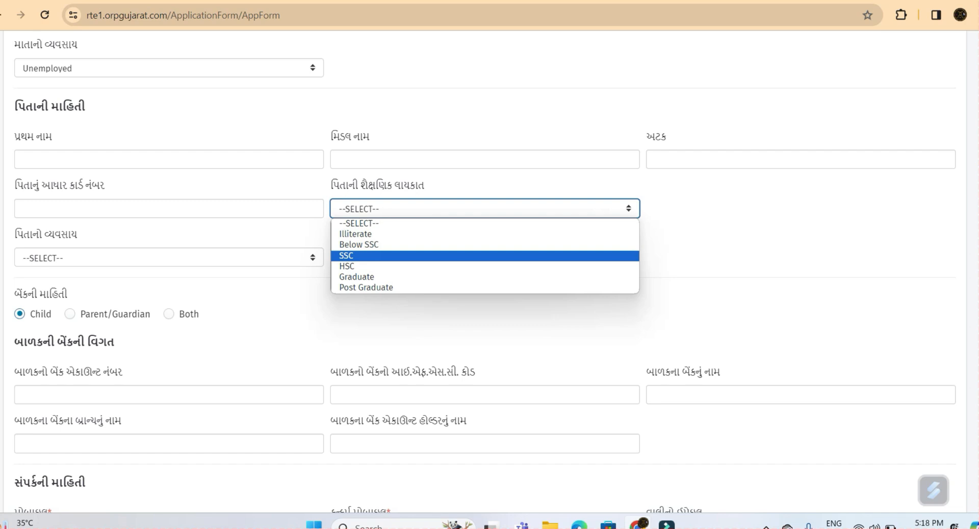
{"action": "left_click", "coordinate": [484, 256]}
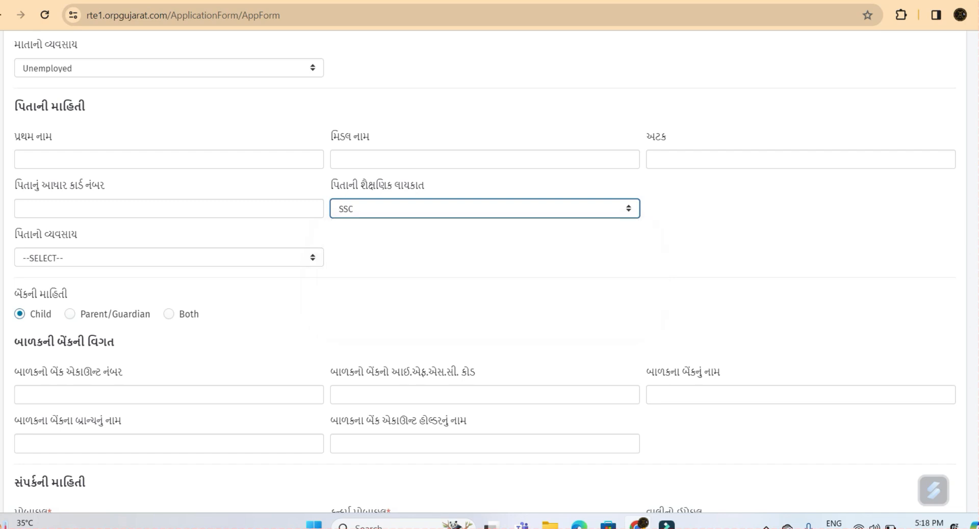
{"action": "left_click", "coordinate": [168, 258]}
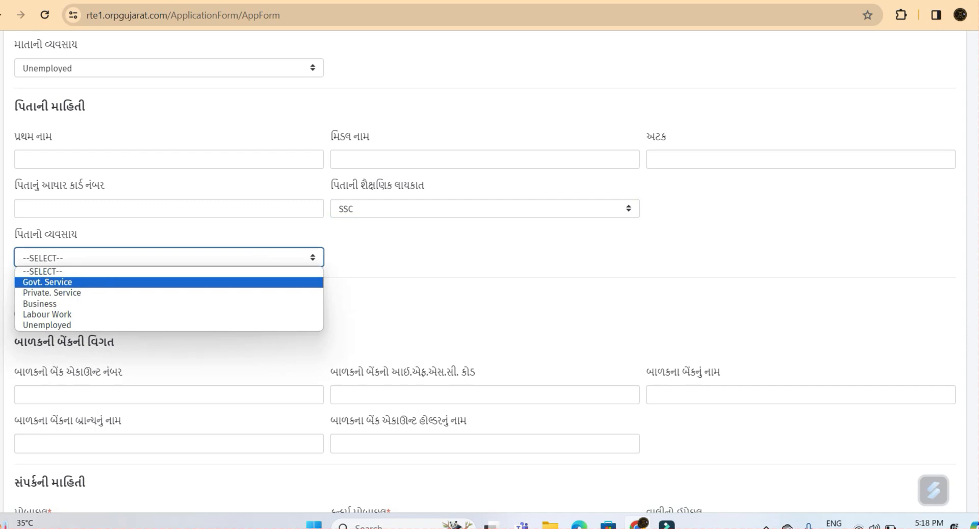
{"action": "key", "text": "Down"}
{"action": "key", "text": "Down"}
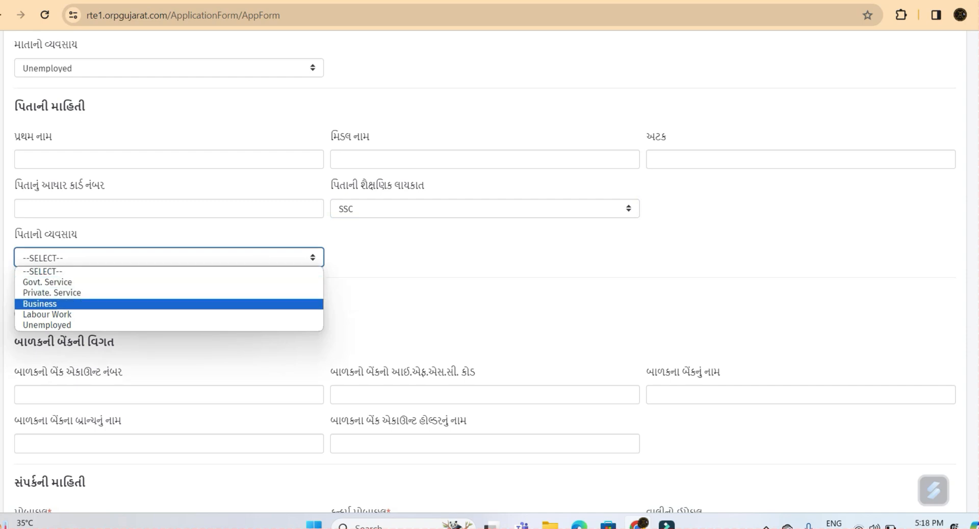
{"action": "key", "text": "Down"}
{"action": "key", "text": "Down"}
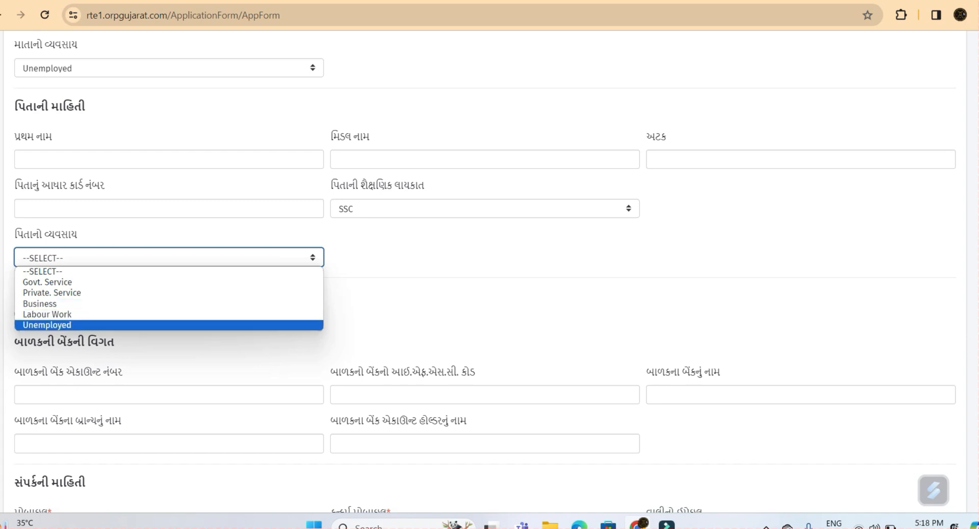
{"action": "key", "text": "Return"}
Step: Compare the bank detail options Parent/Guardian and Both, and choose Parent/Guardian for the bank information
{"action": "scroll", "coordinate": [489, 274], "scroll_direction": "down", "scroll_amount": 3}
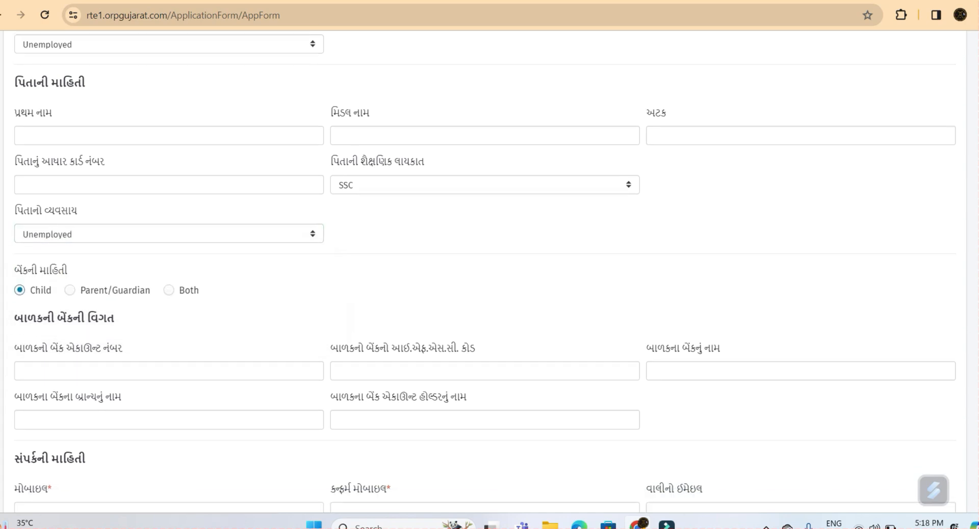
{"action": "scroll", "coordinate": [489, 274], "scroll_direction": "down", "scroll_amount": 1}
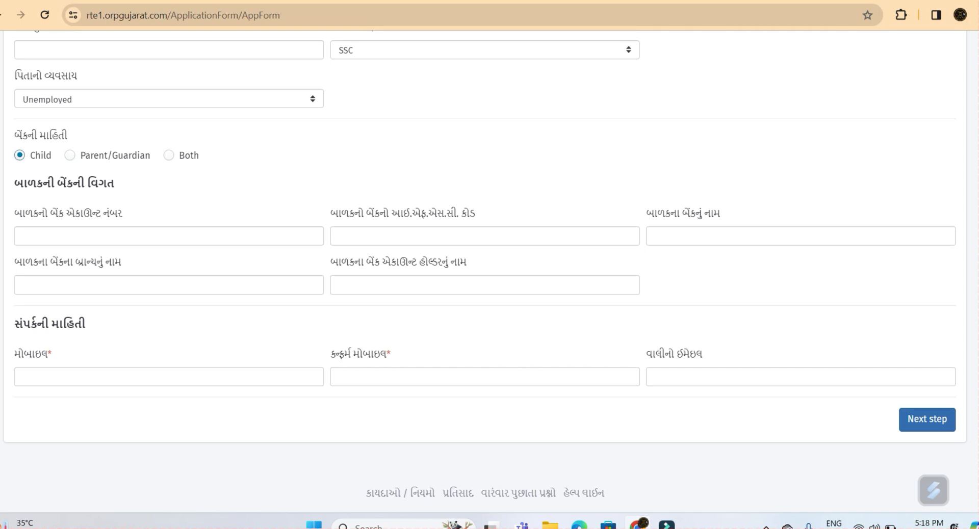
{"action": "left_click", "coordinate": [70, 156]}
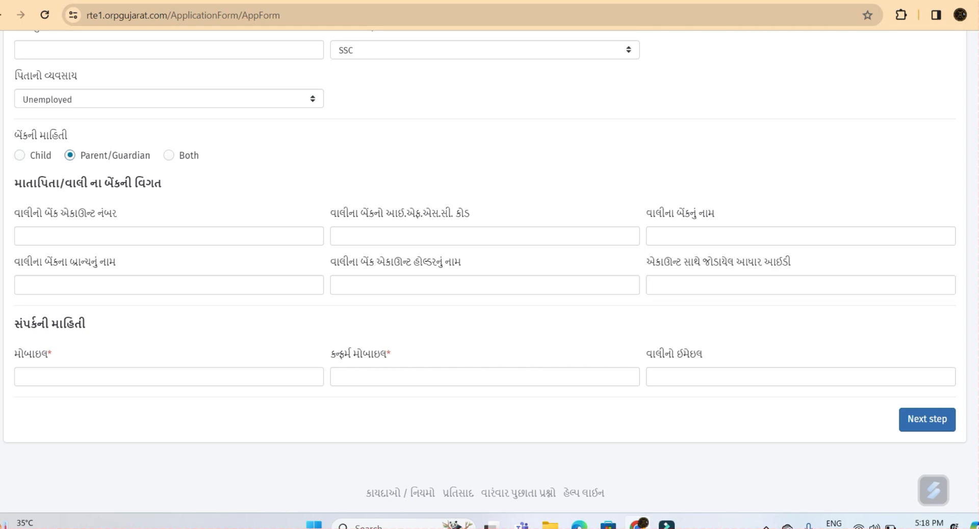
{"action": "left_click", "coordinate": [168, 155]}
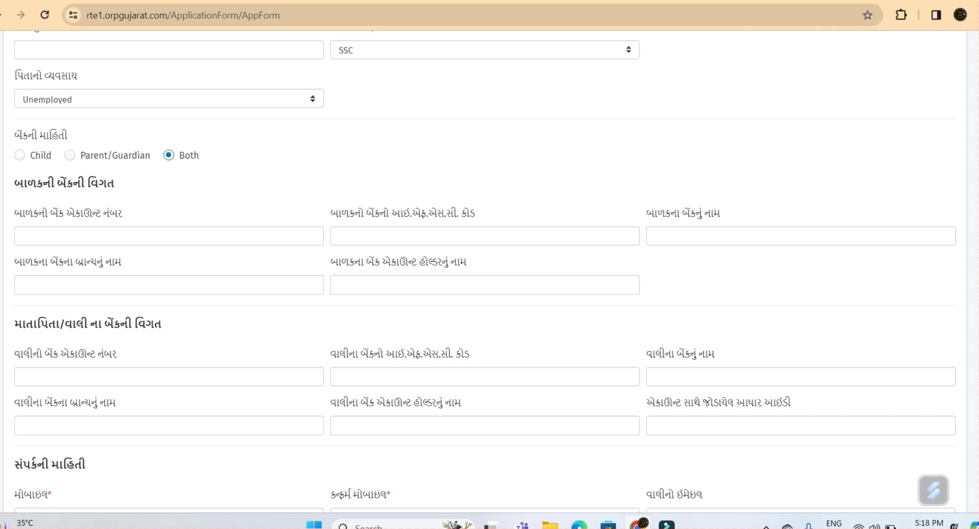
{"action": "left_click", "coordinate": [69, 156]}
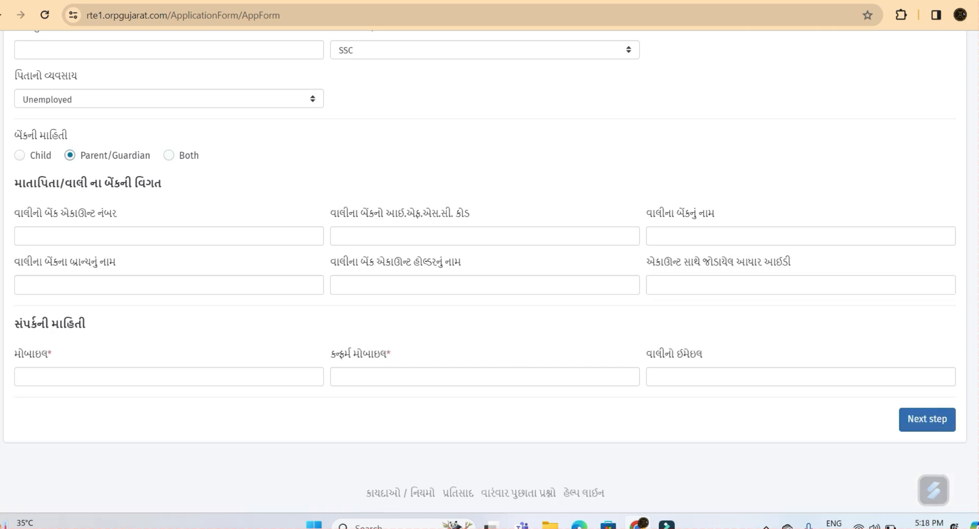
Step: Go through the guardian's bank fields without filling them: account number, IFSC code, bank and branch names, account holder's name, and linked Aadhaar ID
{"action": "scroll", "coordinate": [485, 271], "scroll_direction": "down", "scroll_amount": 1}
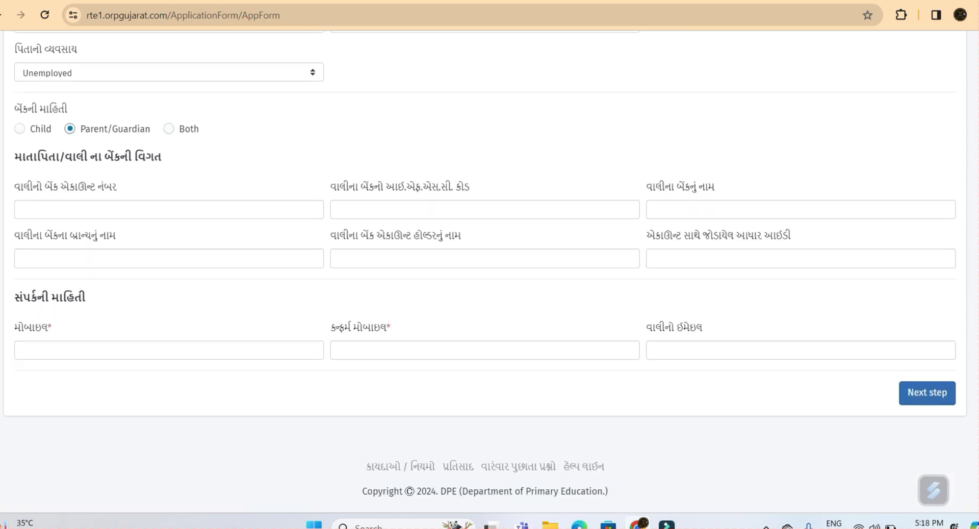
{"action": "left_click", "coordinate": [169, 210]}
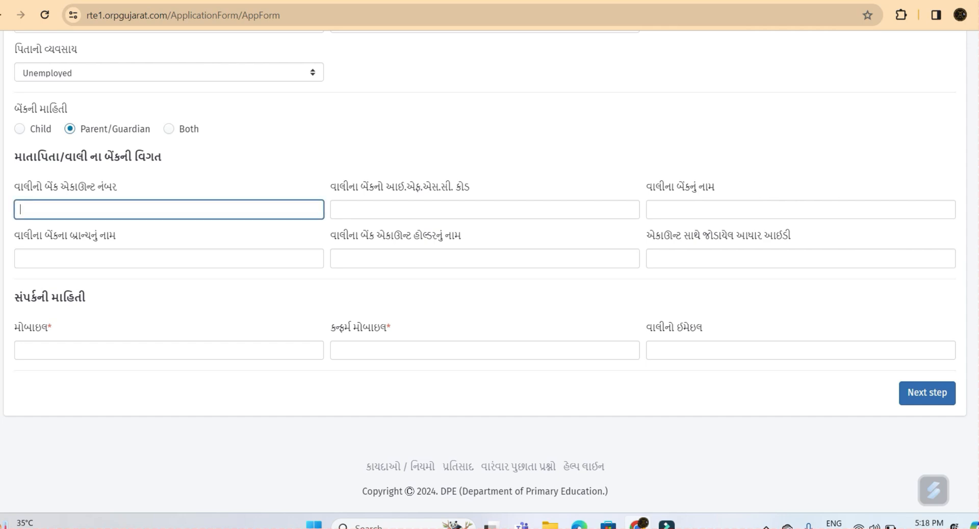
{"action": "left_click", "coordinate": [484, 210]}
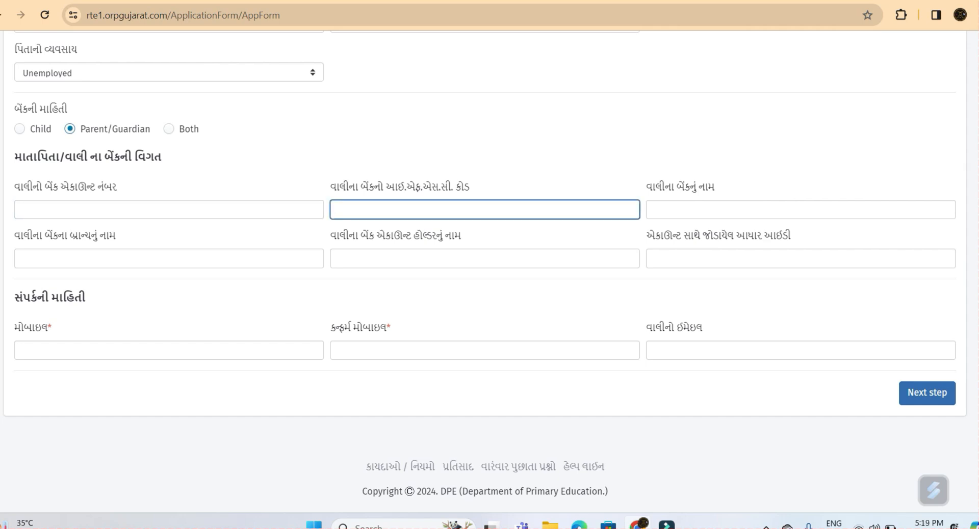
{"action": "left_click", "coordinate": [801, 209]}
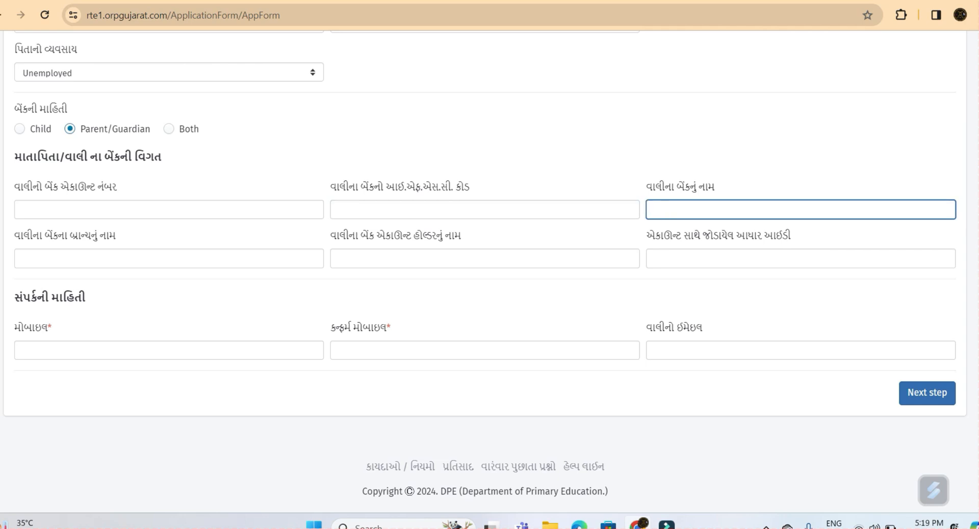
{"action": "left_click", "coordinate": [169, 259]}
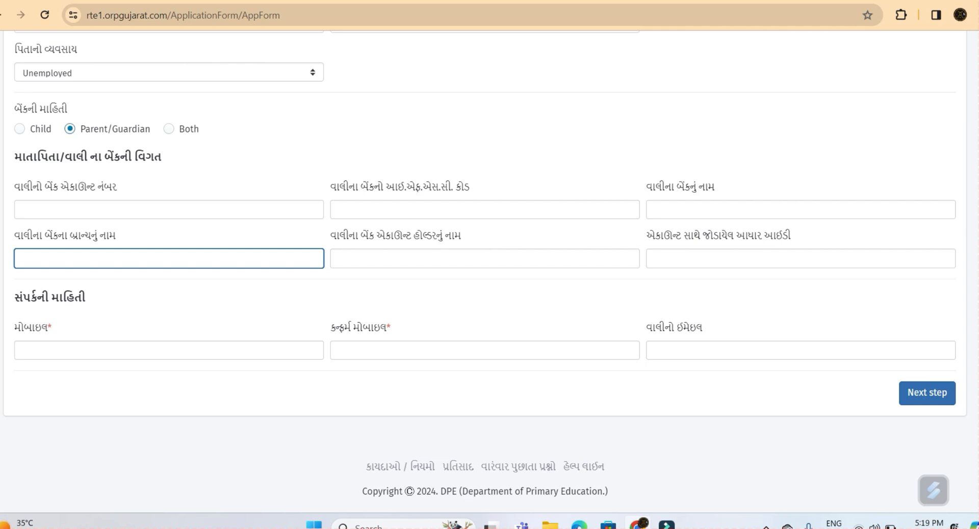
{"action": "left_click", "coordinate": [484, 258]}
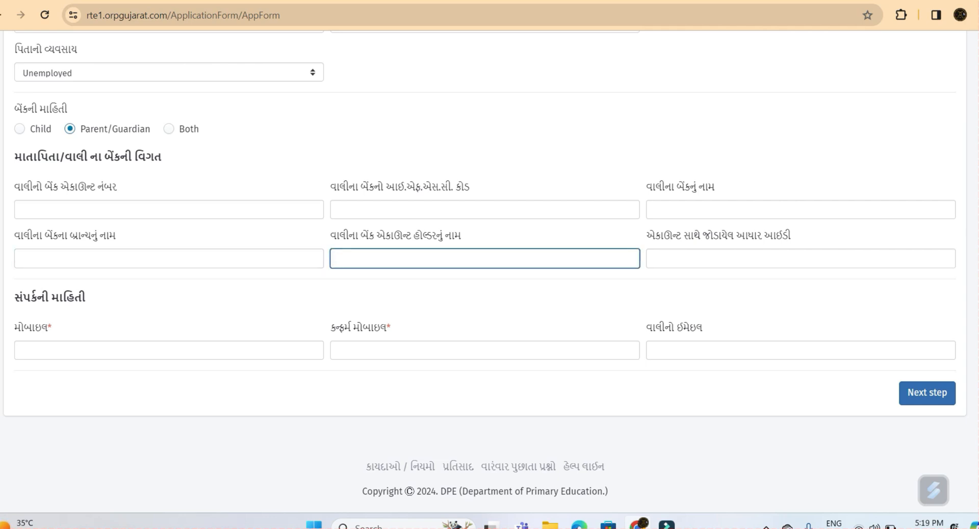
{"action": "left_click", "coordinate": [801, 258]}
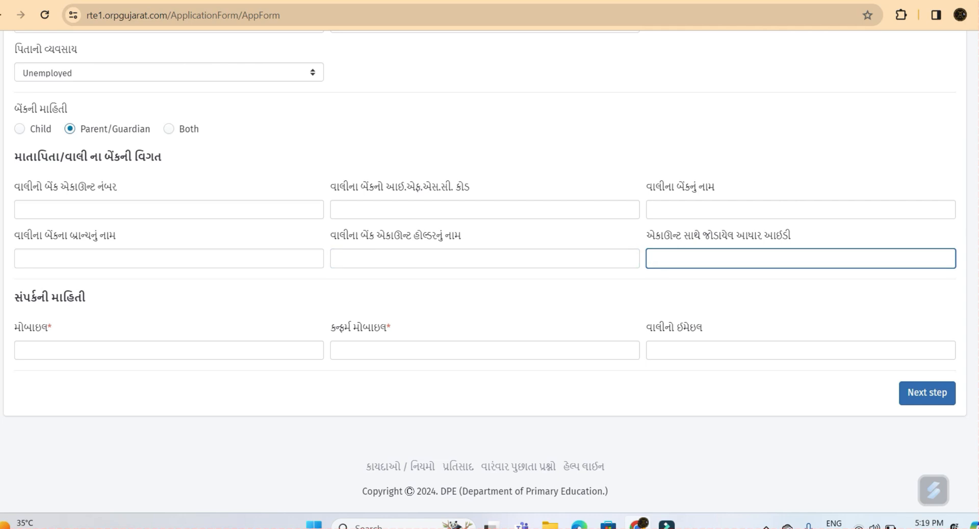
Step: Go through the contact fields for mobile, confirm mobile and guardian's email without filling them
{"action": "left_click", "coordinate": [169, 351]}
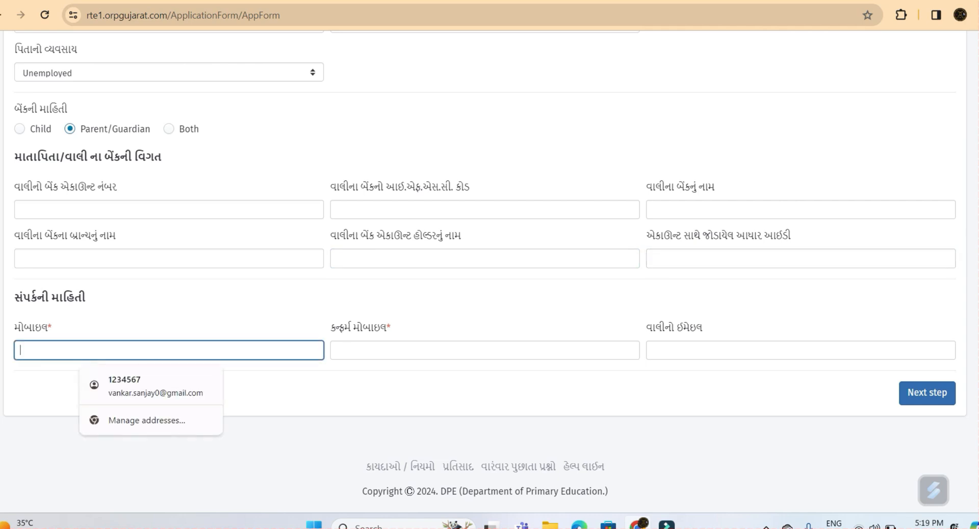
{"action": "left_click", "coordinate": [485, 350]}
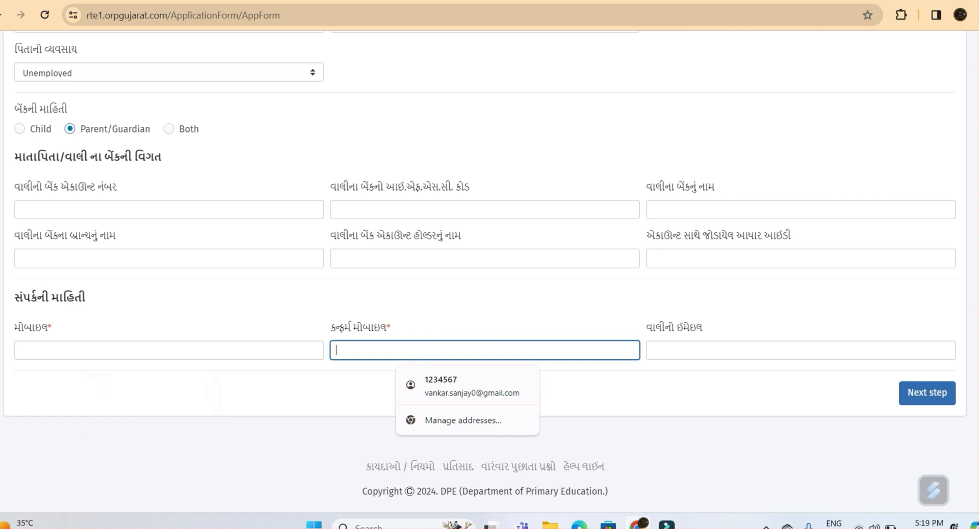
{"action": "left_click", "coordinate": [800, 350]}
{"action": "left_click", "coordinate": [633, 395]}
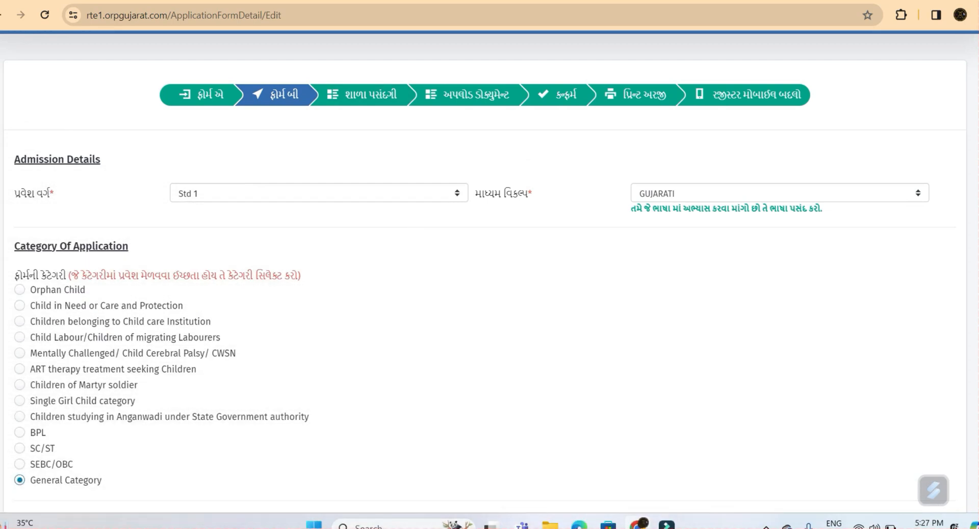
Step: On Form B, review the language choices for the admission medium (માધ્યમ વિકલ્પ) and choose GUJARATI
{"action": "scroll", "coordinate": [490, 272], "scroll_direction": "down", "scroll_amount": 1}
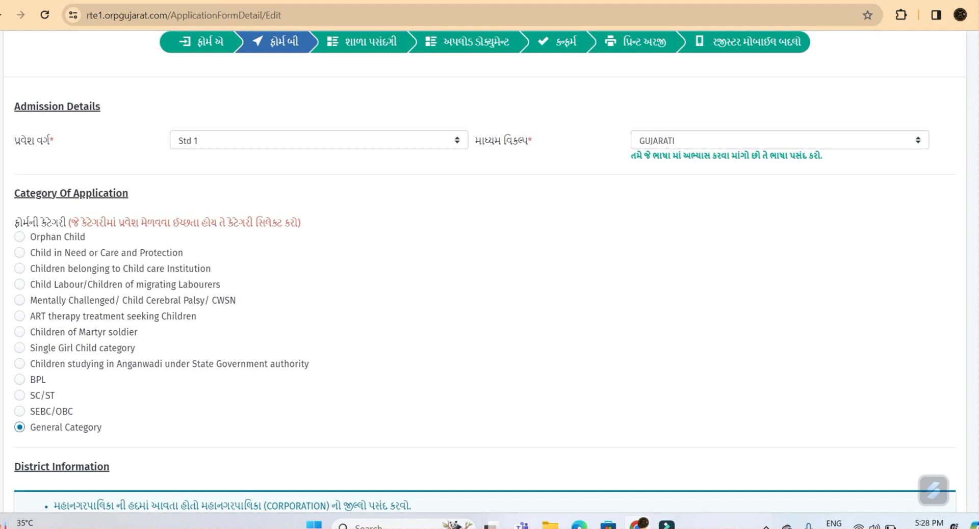
{"action": "left_click", "coordinate": [779, 140]}
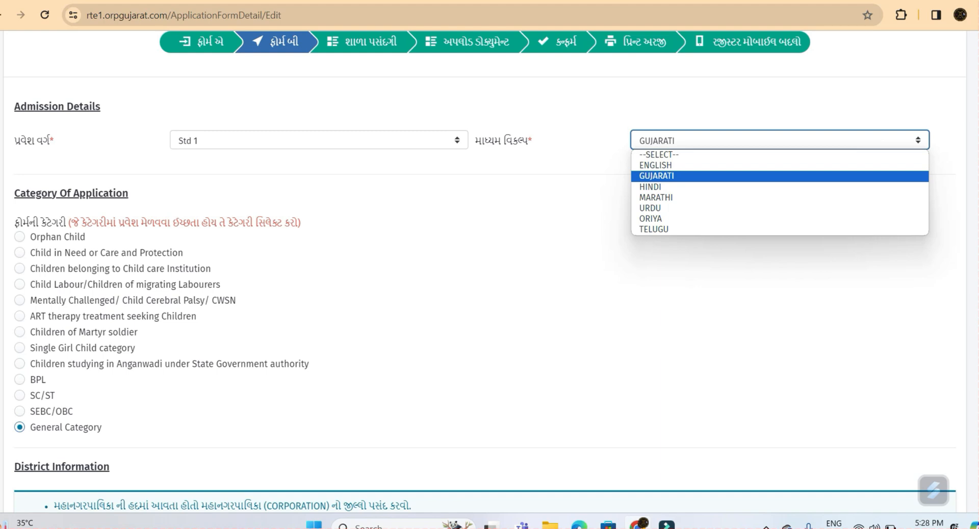
{"action": "key", "text": "Return"}
{"action": "left_click", "coordinate": [779, 220]}
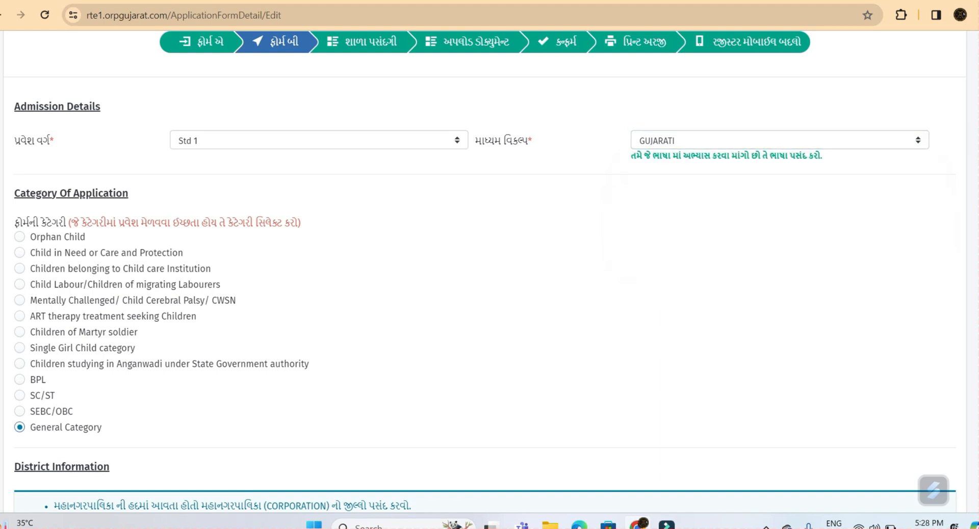
{"action": "left_click", "coordinate": [780, 140]}
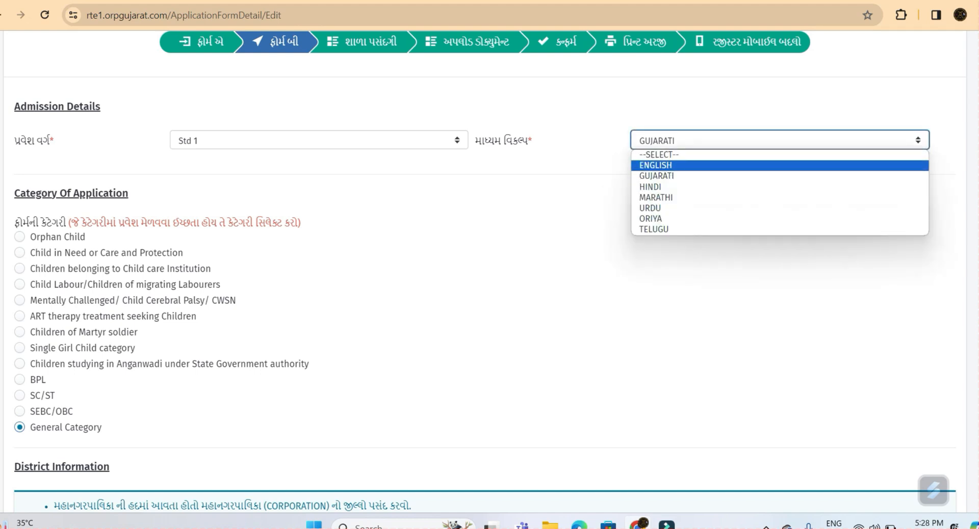
{"action": "left_click", "coordinate": [779, 176]}
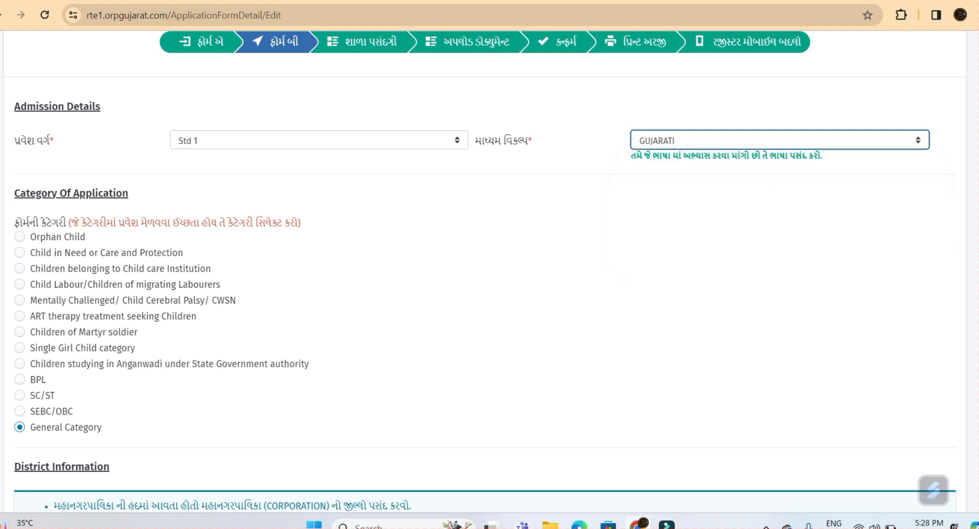
Step: Try the application categories one after another, from Orphan Child down to BPL, to see which extra fields each needs
{"action": "scroll", "coordinate": [485, 271], "scroll_direction": "down", "scroll_amount": 2}
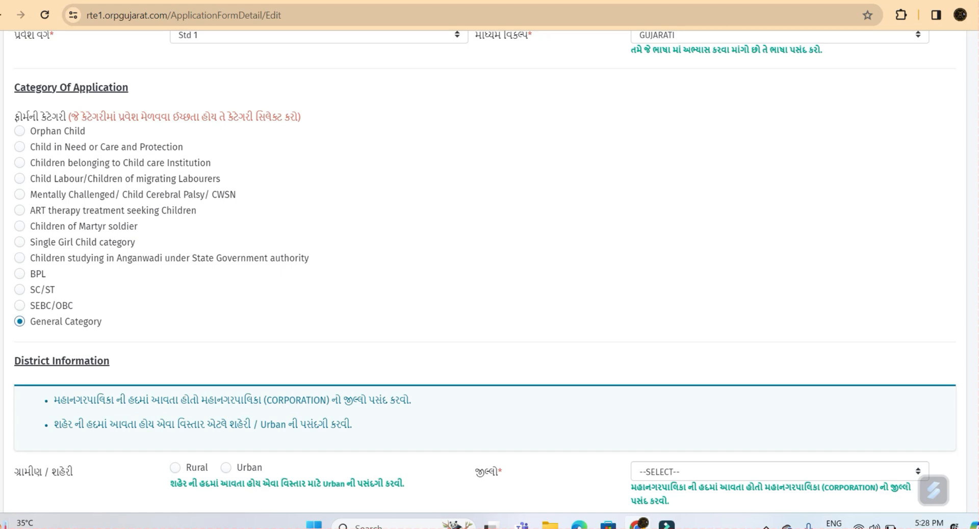
{"action": "left_click", "coordinate": [19, 131]}
{"action": "left_click", "coordinate": [19, 147]}
{"action": "left_click", "coordinate": [19, 163]}
{"action": "left_click", "coordinate": [20, 194]}
{"action": "left_click", "coordinate": [19, 211]}
{"action": "left_click", "coordinate": [20, 226]}
{"action": "left_click", "coordinate": [19, 242]}
{"action": "left_click", "coordinate": [19, 258]}
{"action": "left_click", "coordinate": [20, 273]}
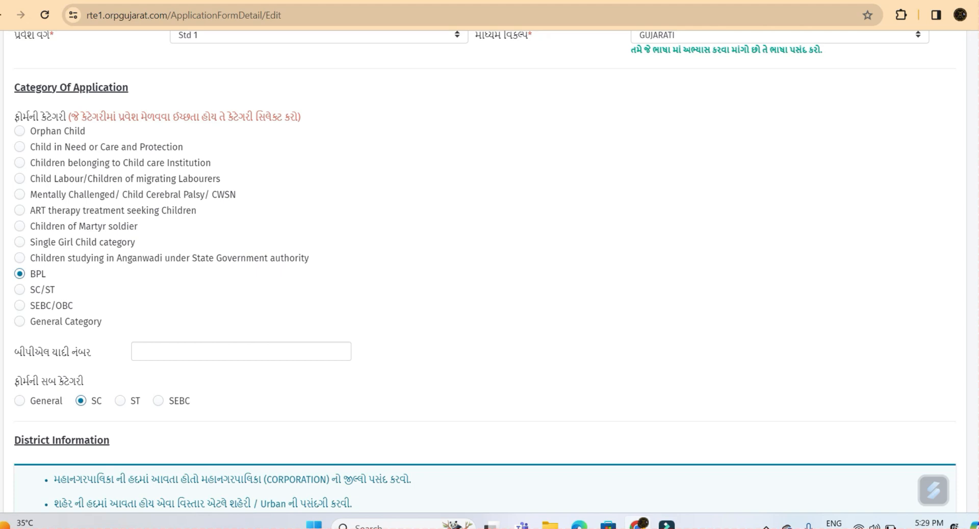
Step: Check the extra options for the SC/ST and SEBC/OBC categories, and return the application category to General Category
{"action": "left_click", "coordinate": [20, 289]}
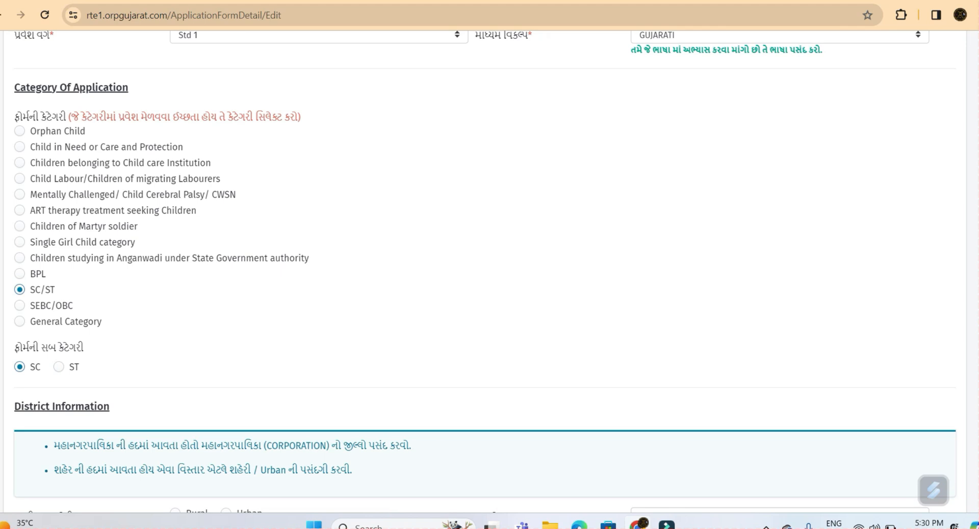
{"action": "left_click", "coordinate": [20, 306]}
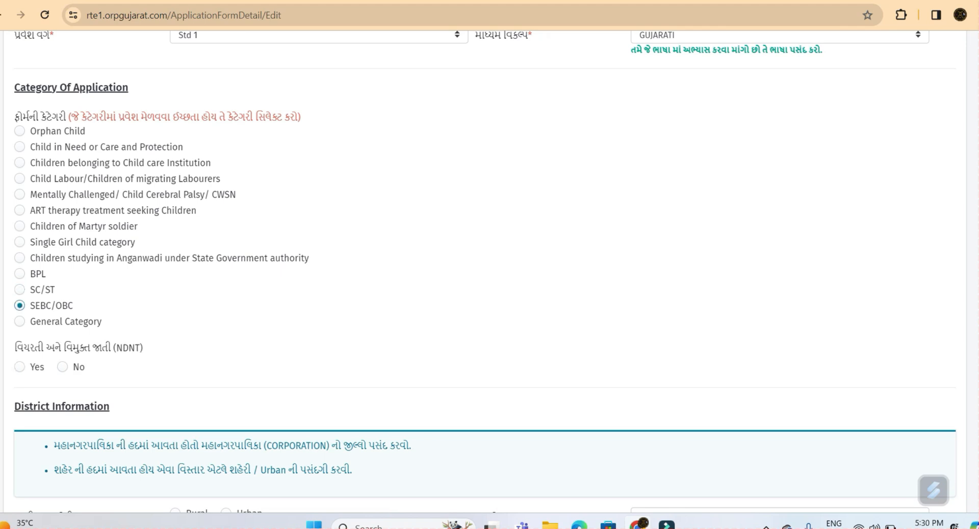
{"action": "left_click", "coordinate": [20, 322]}
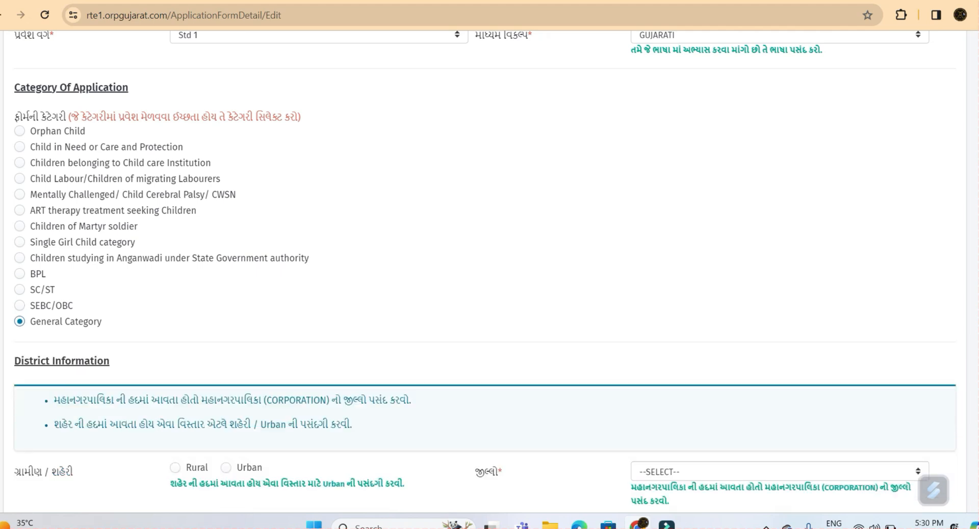
Step: Look at the SC/ST and SEBC/OBC categories and the district and income sections, and set the application category to General Category
{"action": "key", "text": "Down"}
{"action": "key", "text": "Down"}
{"action": "scroll", "coordinate": [485, 268], "scroll_direction": "down", "scroll_amount": 2}
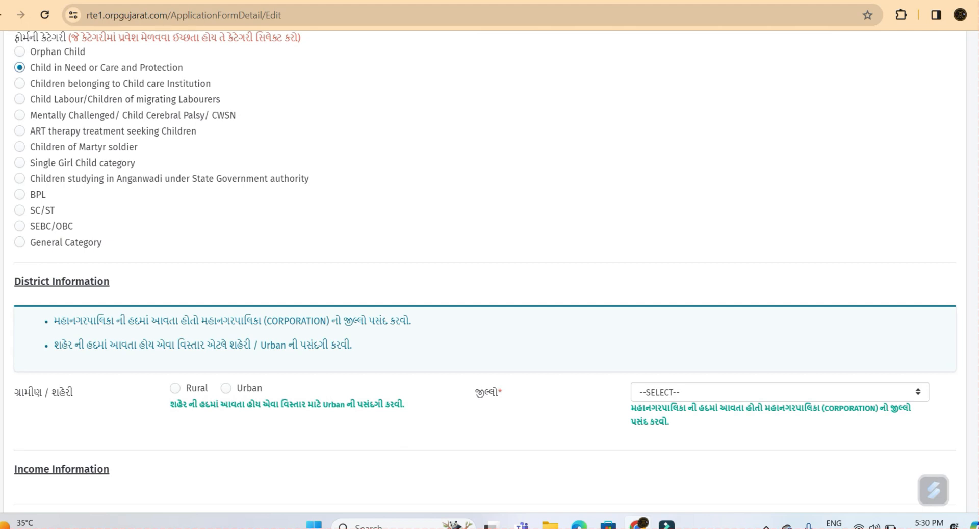
{"action": "left_click", "coordinate": [20, 210]}
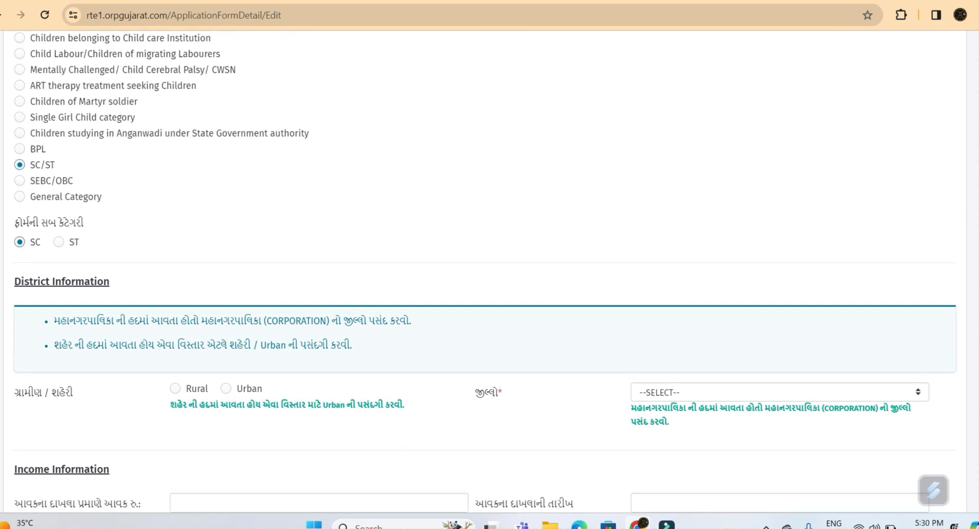
{"action": "scroll", "coordinate": [485, 272], "scroll_direction": "down", "scroll_amount": 4}
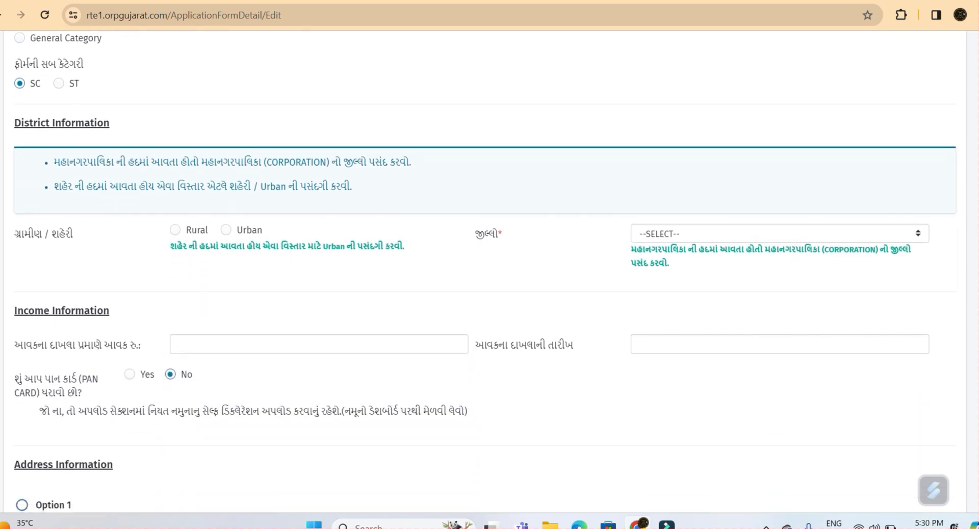
{"action": "scroll", "coordinate": [485, 272], "scroll_direction": "down", "scroll_amount": 1}
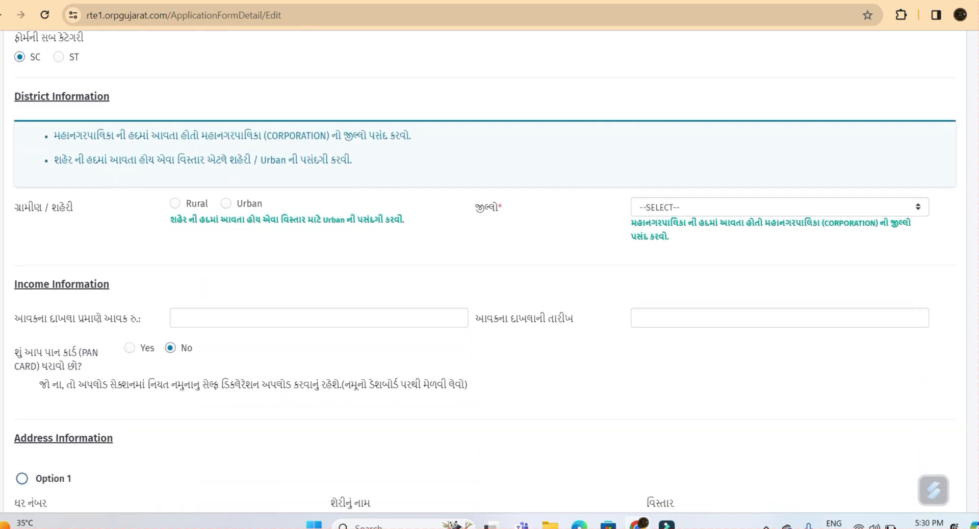
{"action": "scroll", "coordinate": [486, 272], "scroll_direction": "up", "scroll_amount": 1}
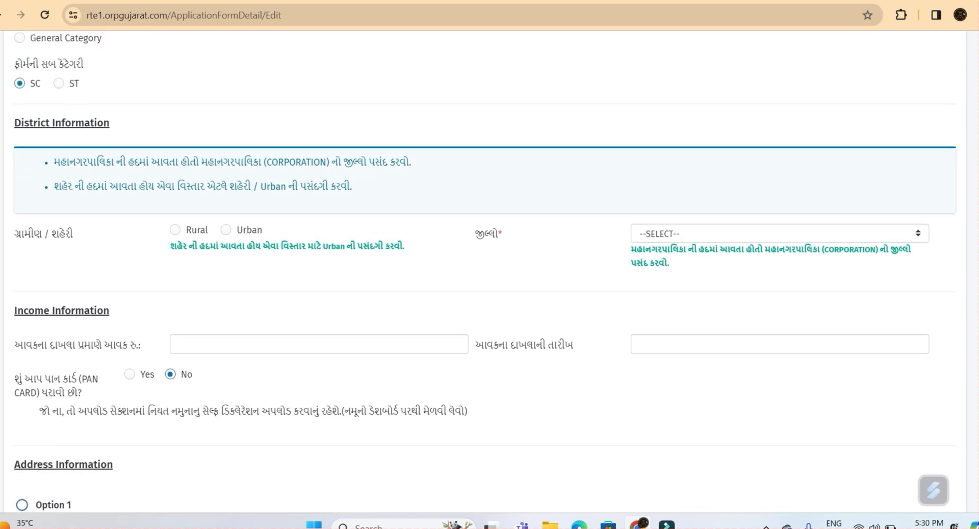
{"action": "scroll", "coordinate": [486, 272], "scroll_direction": "up", "scroll_amount": 2}
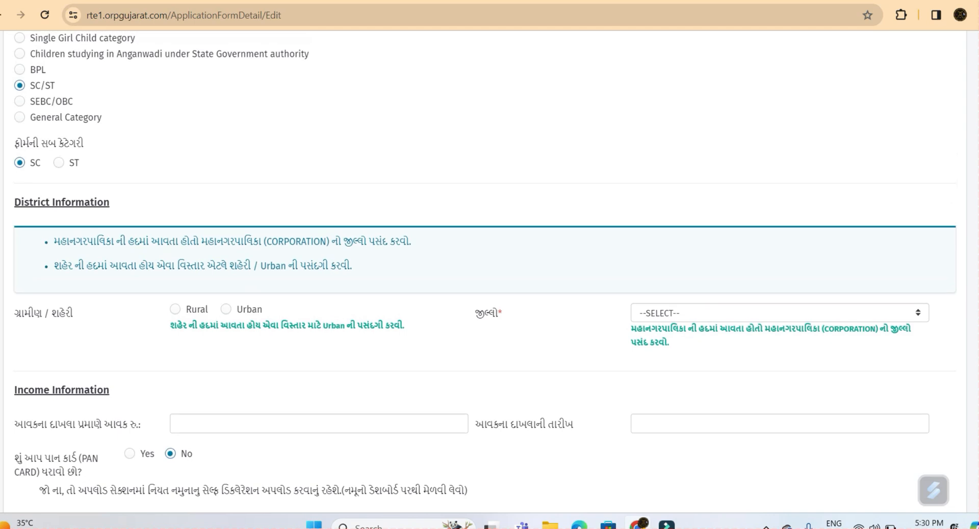
{"action": "left_click", "coordinate": [20, 101]}
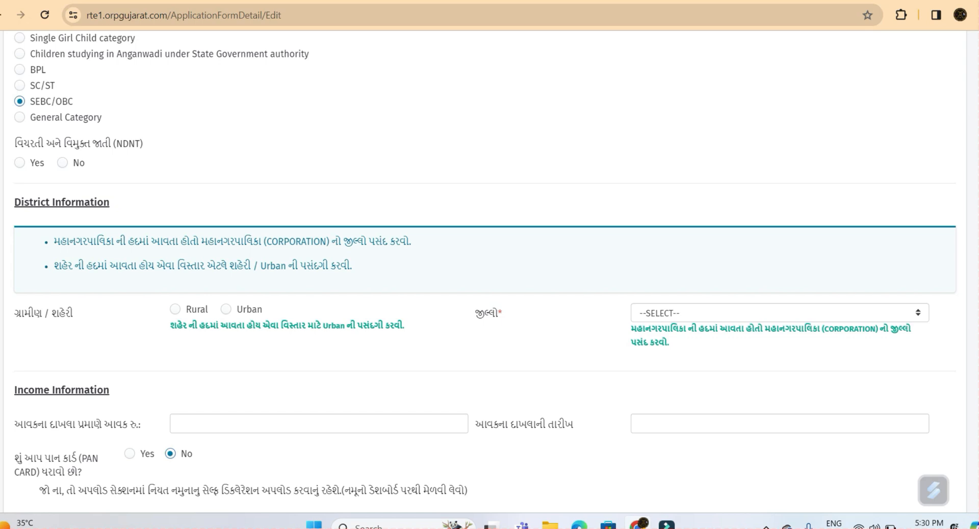
{"action": "left_click", "coordinate": [20, 117]}
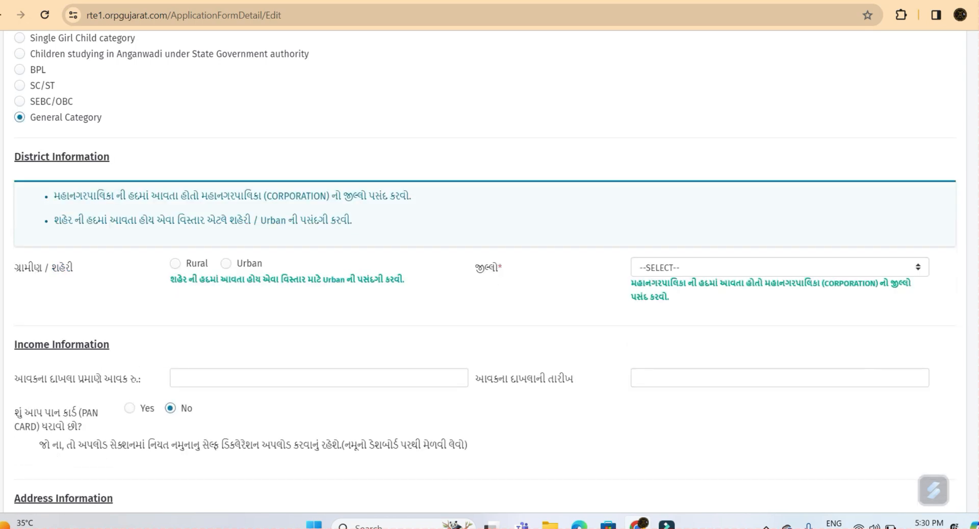
Step: Read the District Information note about urban areas within city limits and set the area type to Rural
{"action": "scroll", "coordinate": [486, 273], "scroll_direction": "down", "scroll_amount": 3}
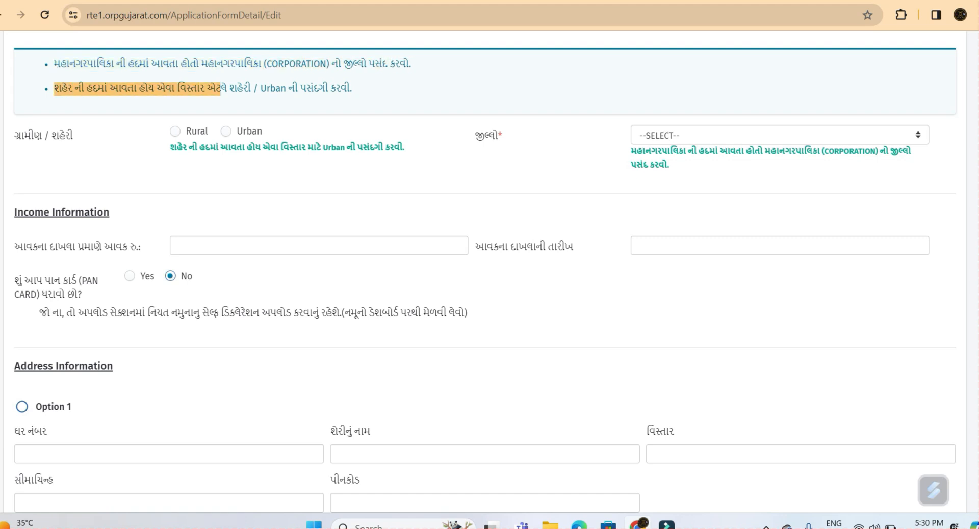
{"action": "left_click_drag", "start_coordinate": [341, 88], "coordinate": [351, 88]}
{"action": "left_click", "coordinate": [352, 88]}
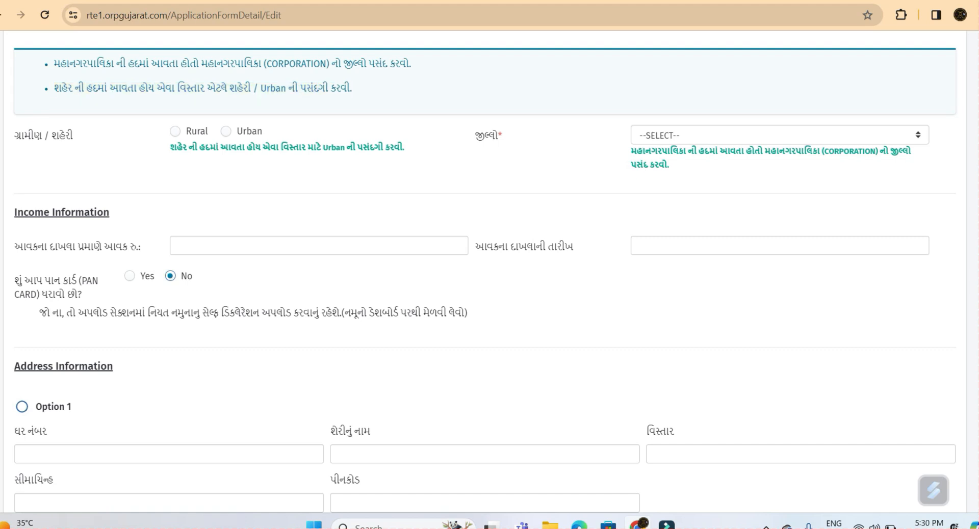
{"action": "scroll", "coordinate": [485, 272], "scroll_direction": "down", "scroll_amount": 1}
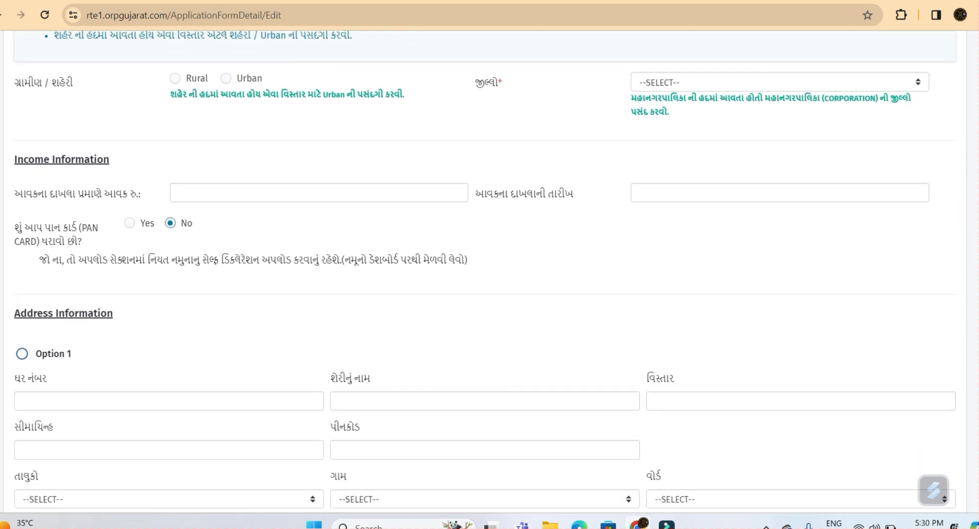
{"action": "left_click", "coordinate": [175, 78]}
Step: Choose PATAN as the district (જીલ્લો) in the District Information section
{"action": "left_click", "coordinate": [779, 82]}
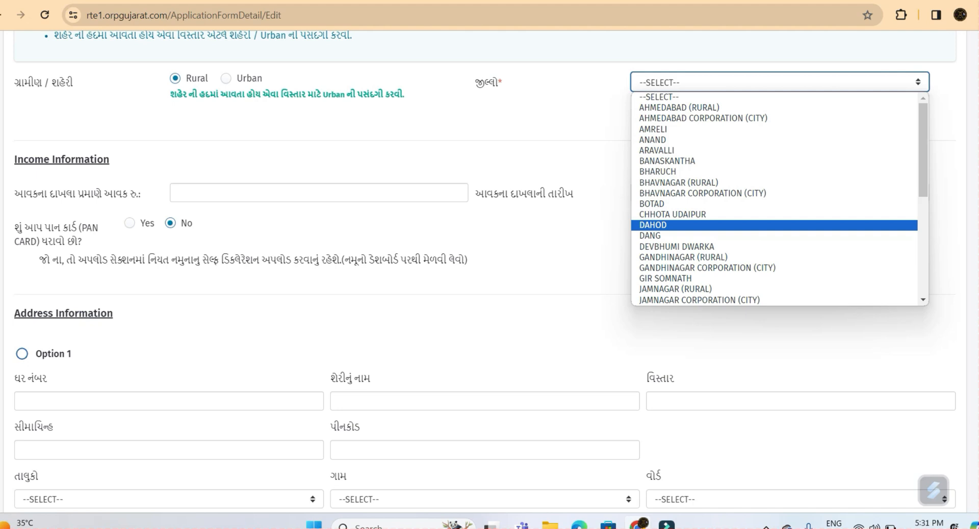
{"action": "key", "text": "p"}
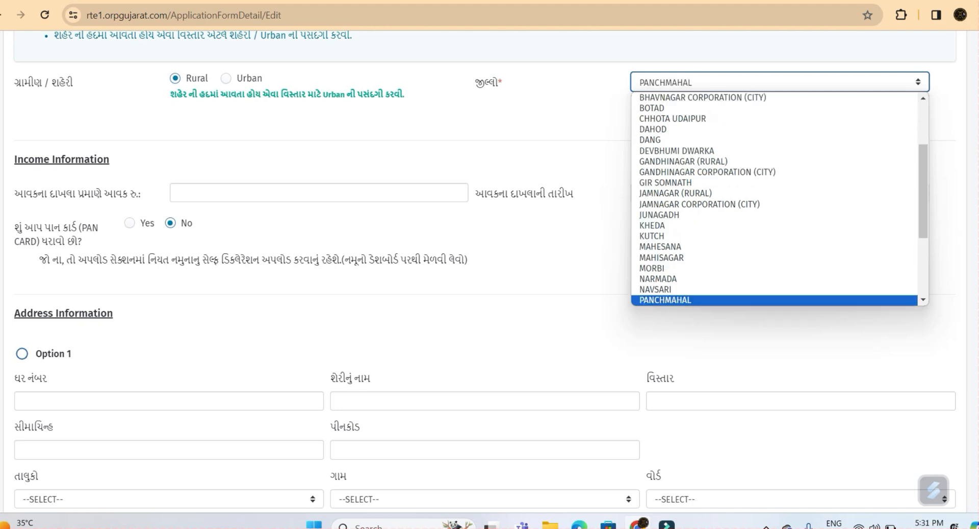
{"action": "key", "text": "Down"}
{"action": "key", "text": "Down"}
{"action": "key", "text": "Down"}
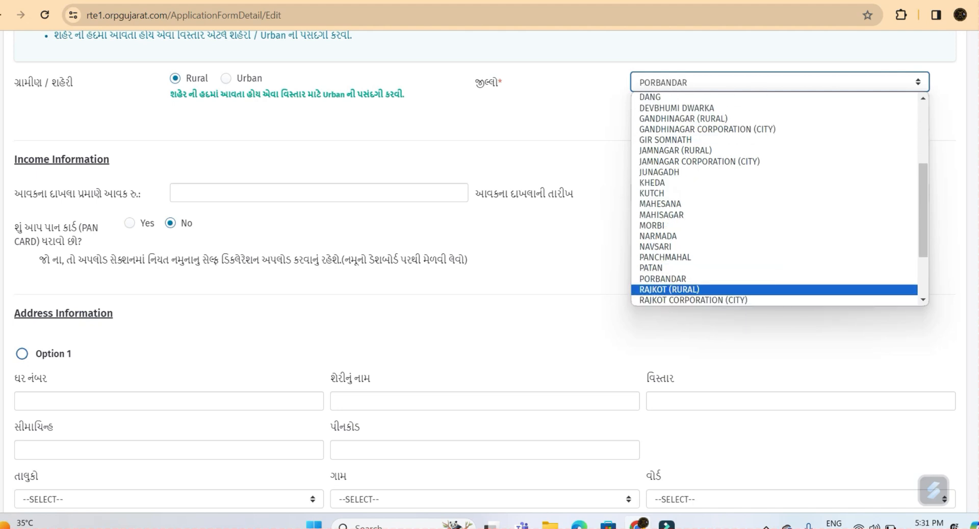
{"action": "key", "text": "Up"}
{"action": "key", "text": "Up"}
{"action": "key", "text": "Return"}
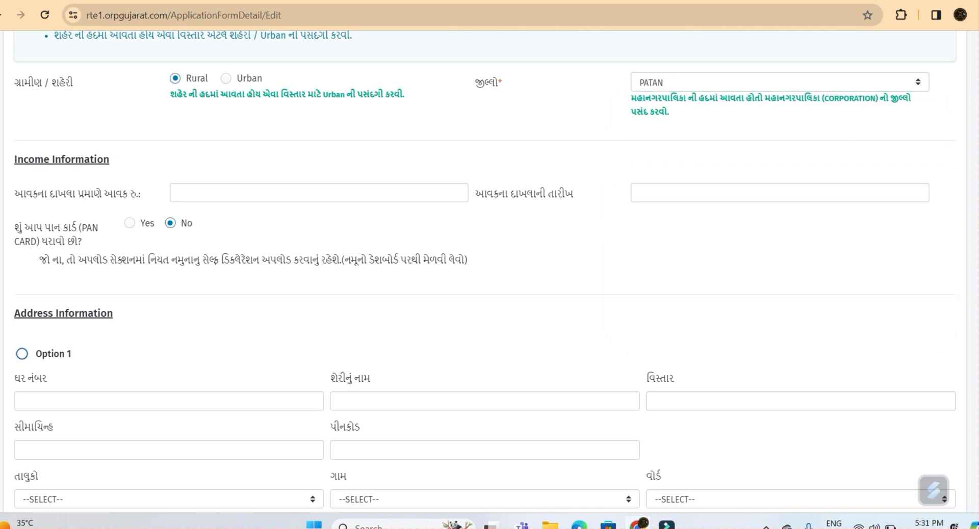
Step: Look at the empty income amount and income certificate date fields in the Income Information section
{"action": "left_click", "coordinate": [319, 193]}
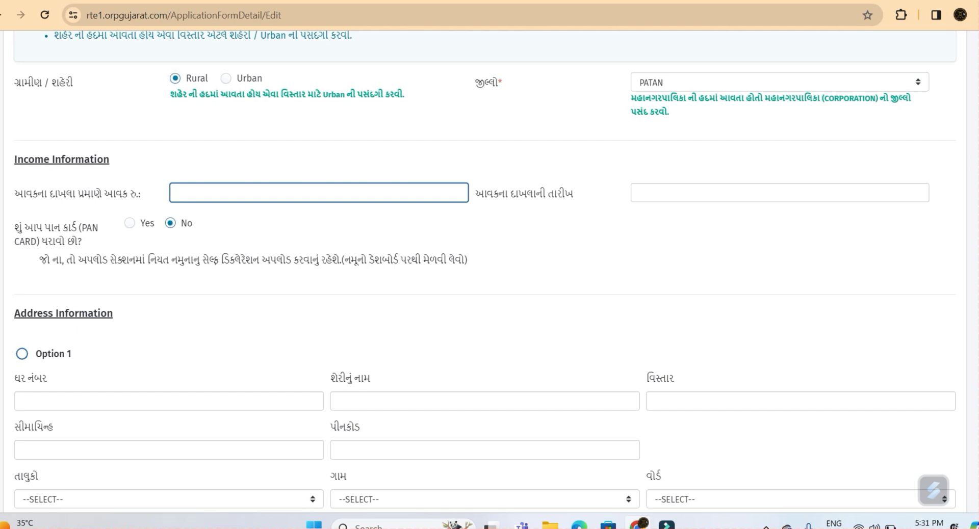
{"action": "left_click", "coordinate": [663, 193]}
{"action": "left_click", "coordinate": [612, 245]}
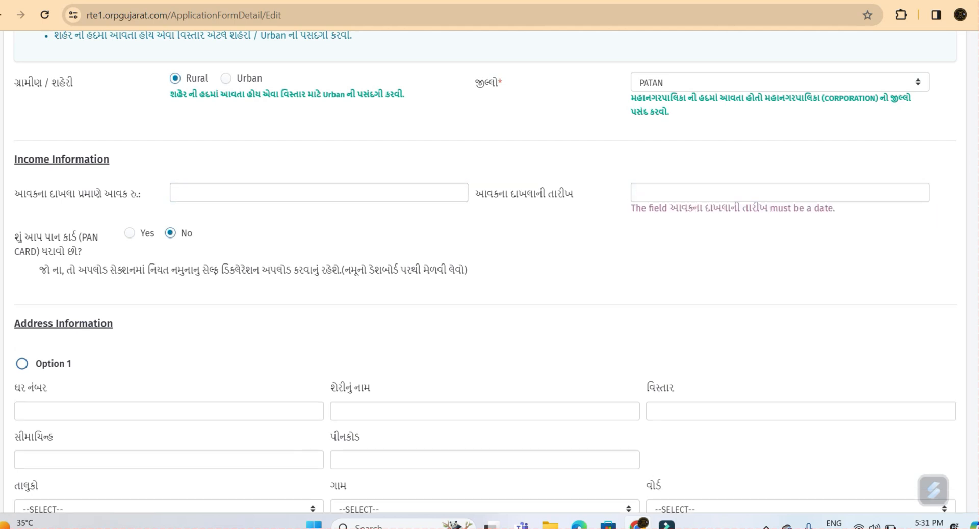
Step: Check the extra PAN number and income tax return fields for PAN card holders, and return the PAN card answer to No
{"action": "scroll", "coordinate": [612, 244], "scroll_direction": "down", "scroll_amount": 1}
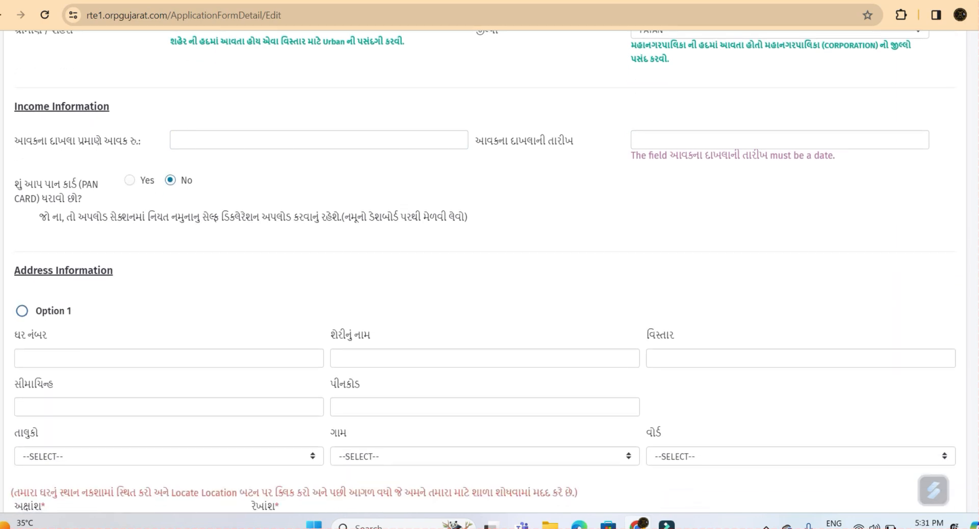
{"action": "left_click", "coordinate": [129, 180]}
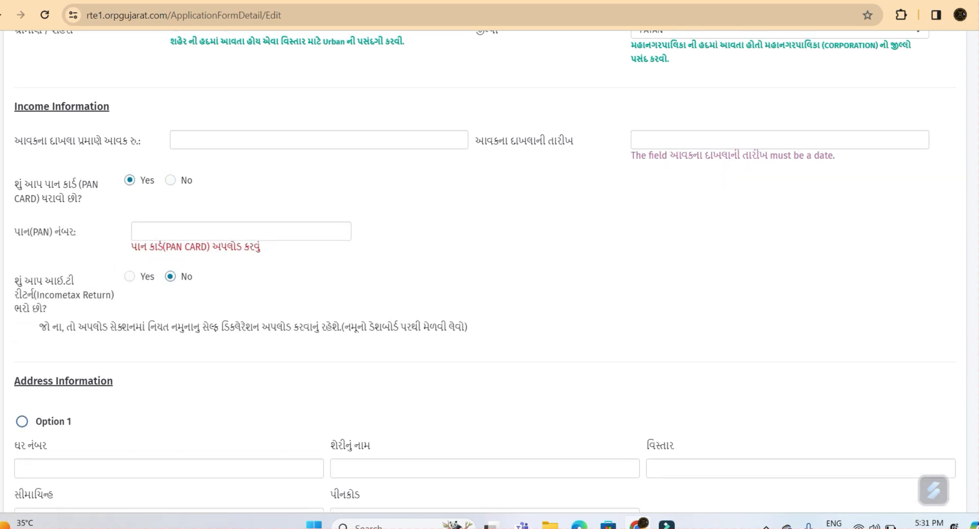
{"action": "left_click", "coordinate": [171, 180]}
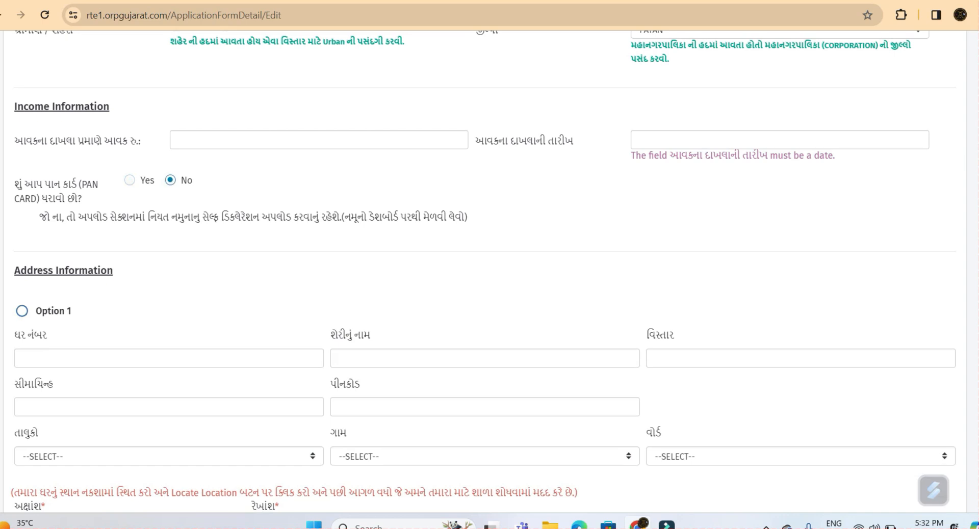
{"action": "left_click", "coordinate": [130, 180]}
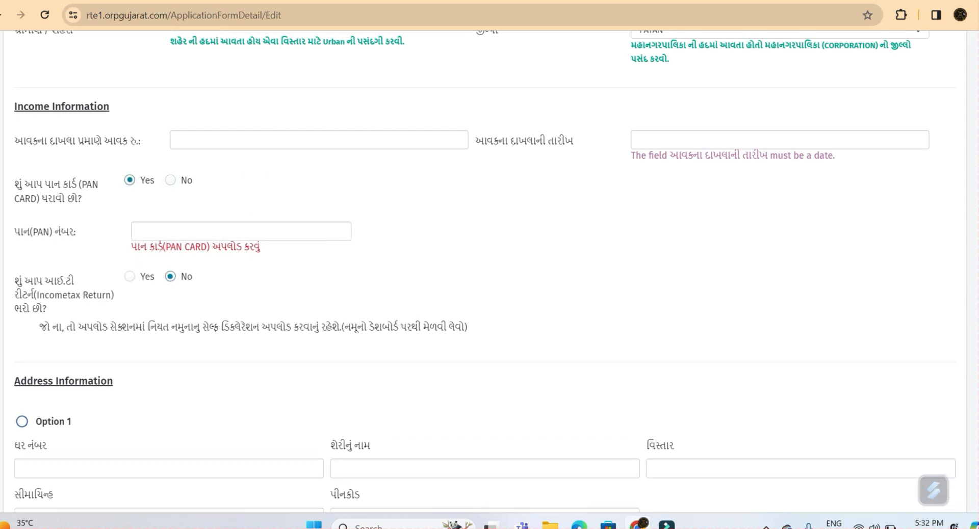
{"action": "left_click", "coordinate": [171, 180]}
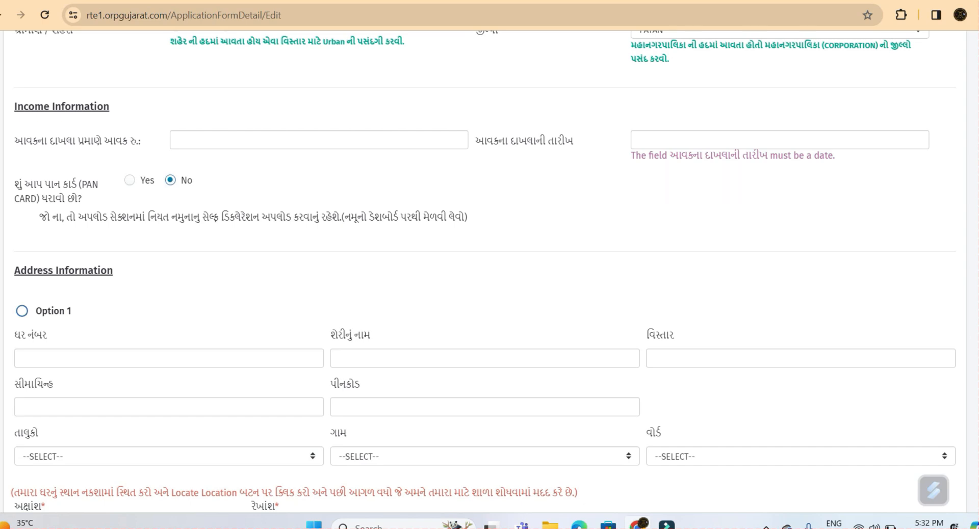
Step: Look through the Option 1 address fields for house number, street name, area, landmark and pincode in Address Information
{"action": "scroll", "coordinate": [483, 270], "scroll_direction": "down", "scroll_amount": 3}
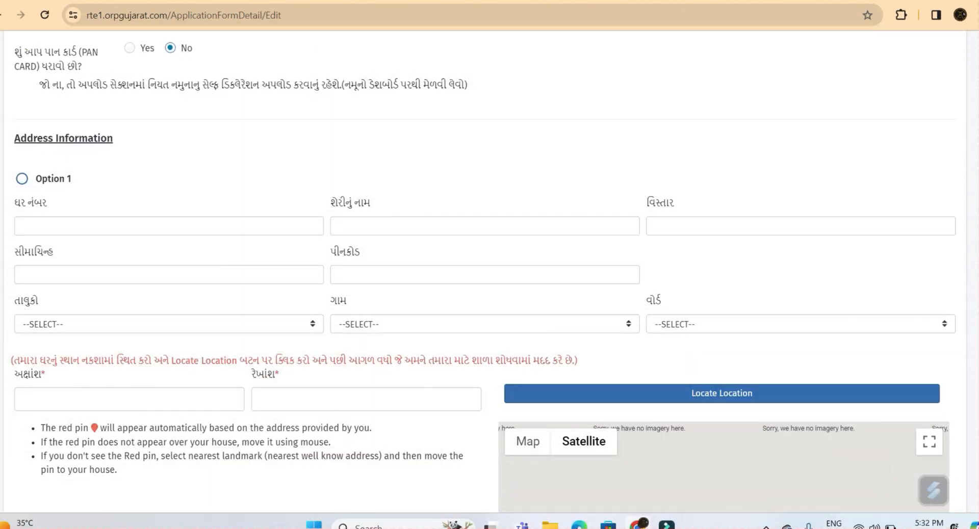
{"action": "scroll", "coordinate": [484, 270], "scroll_direction": "down", "scroll_amount": 2}
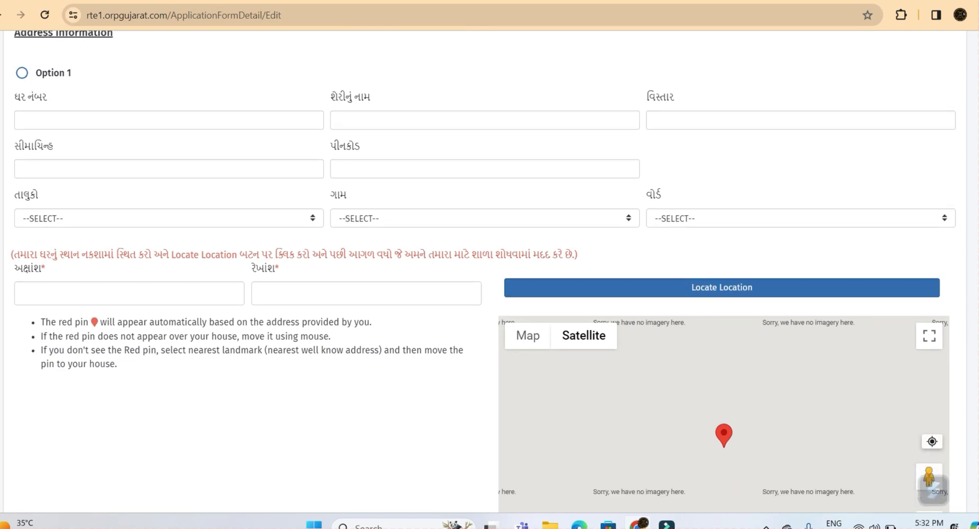
{"action": "left_click", "coordinate": [168, 120]}
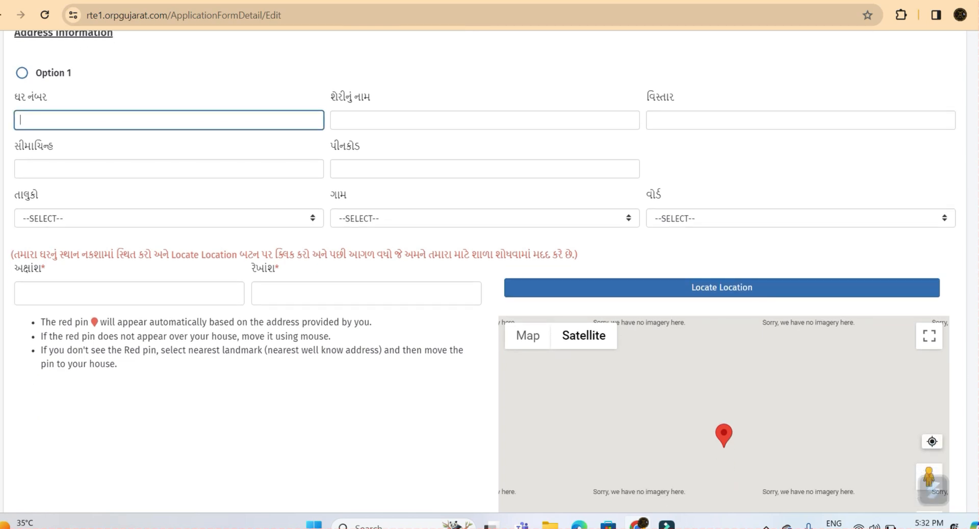
{"action": "left_click", "coordinate": [485, 120]}
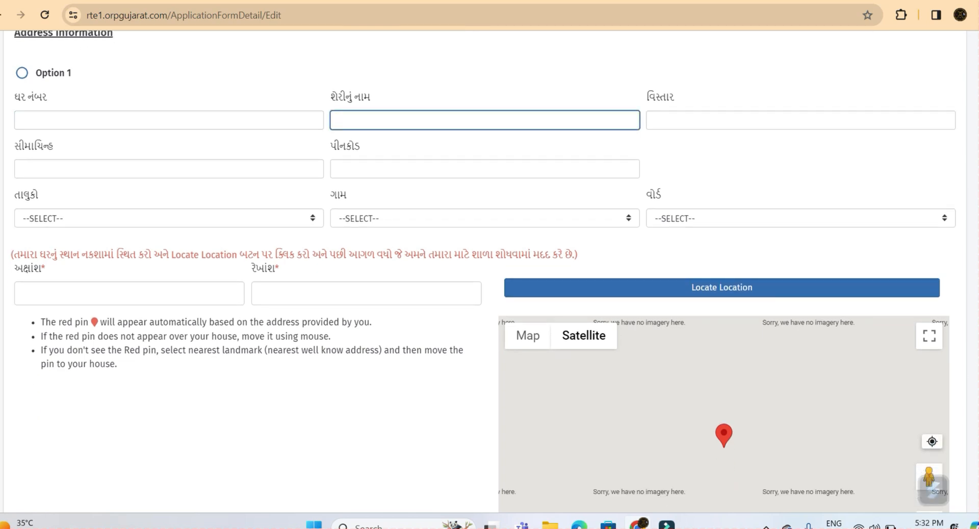
{"action": "left_click", "coordinate": [800, 121]}
{"action": "left_click", "coordinate": [169, 169]}
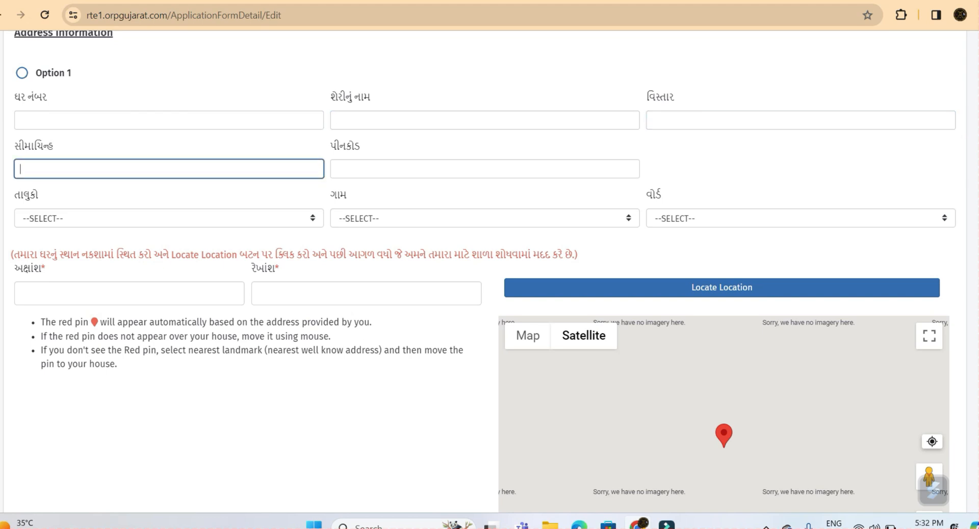
{"action": "left_click", "coordinate": [484, 170]}
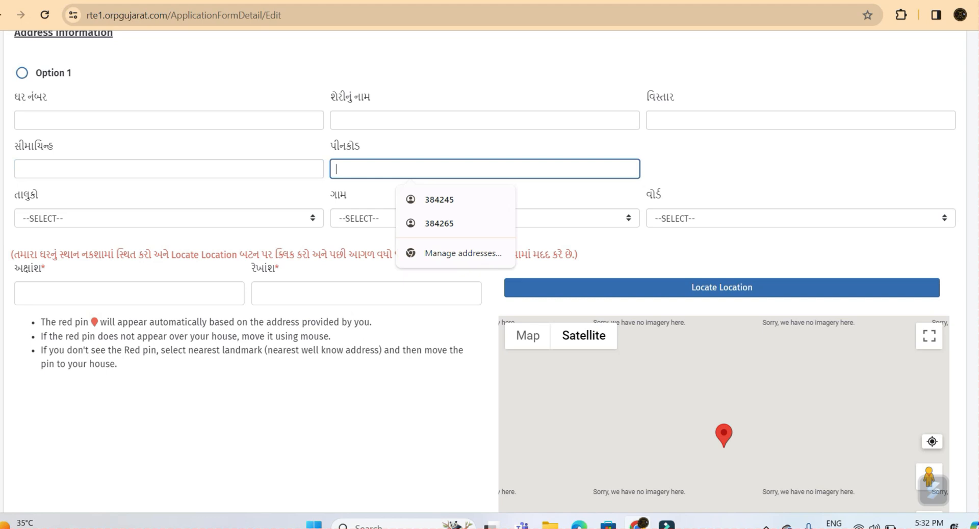
Step: Set the Option 1 address to taluka PATAN, village DABHADI and ward Balisana Ward No-1
{"action": "left_click", "coordinate": [169, 218]}
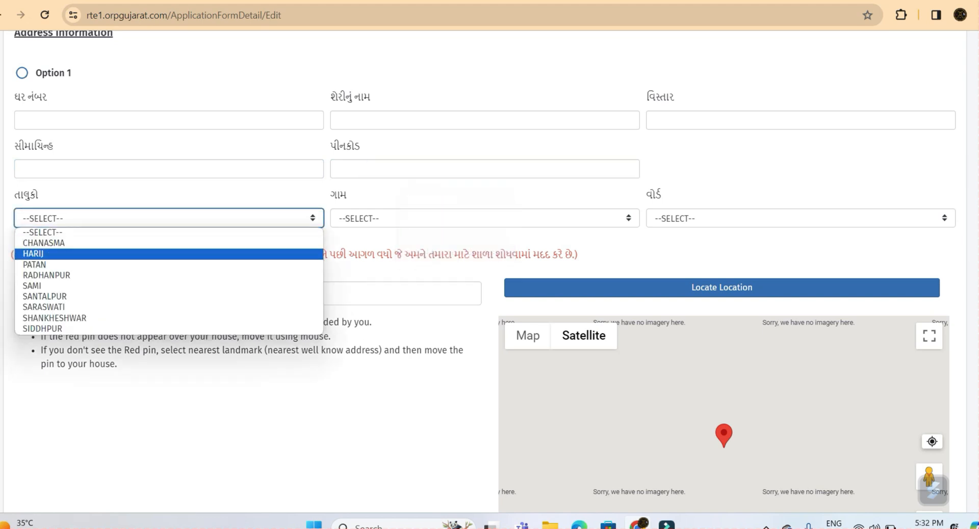
{"action": "key", "text": "Return"}
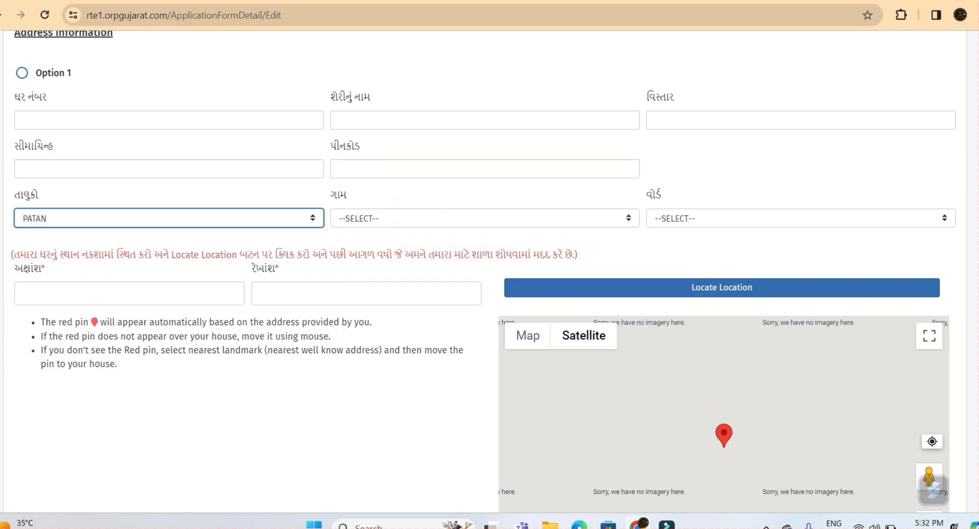
{"action": "left_click", "coordinate": [619, 217]}
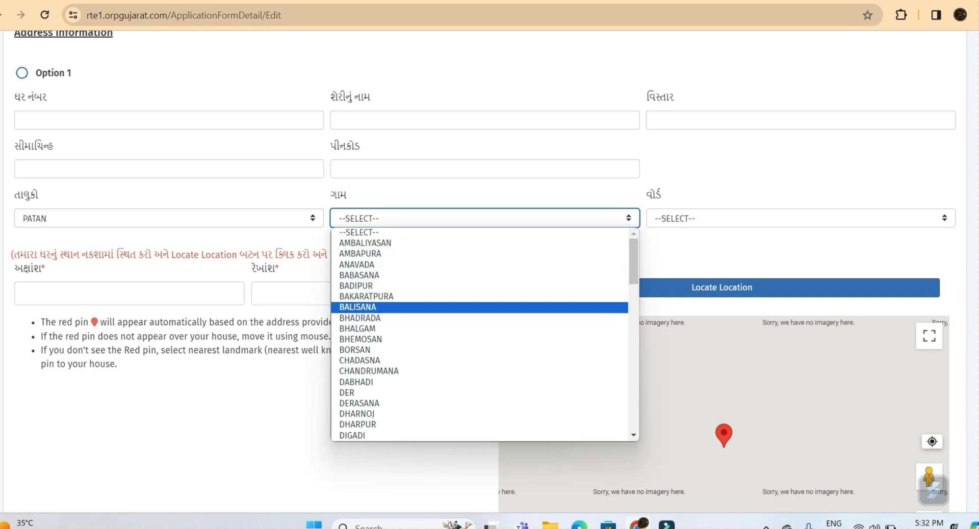
{"action": "left_click", "coordinate": [356, 381]}
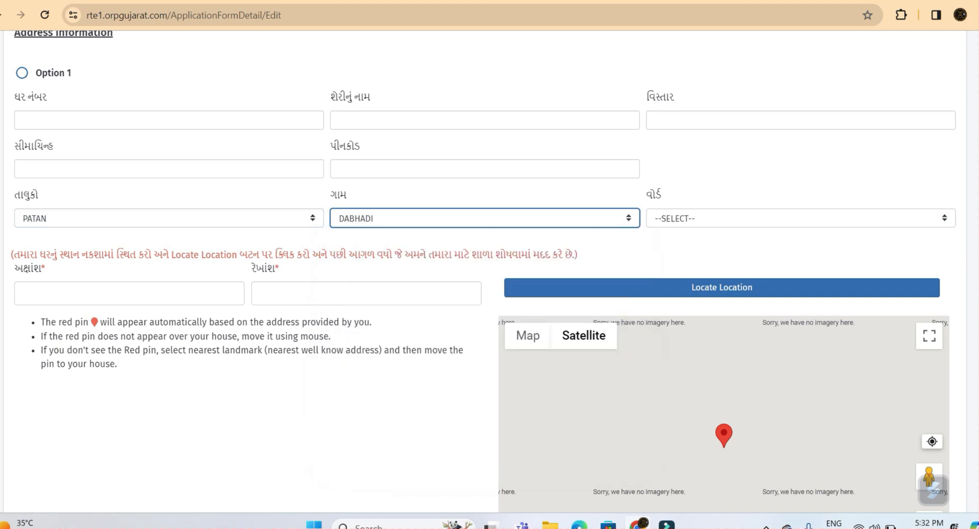
{"action": "left_click", "coordinate": [714, 219]}
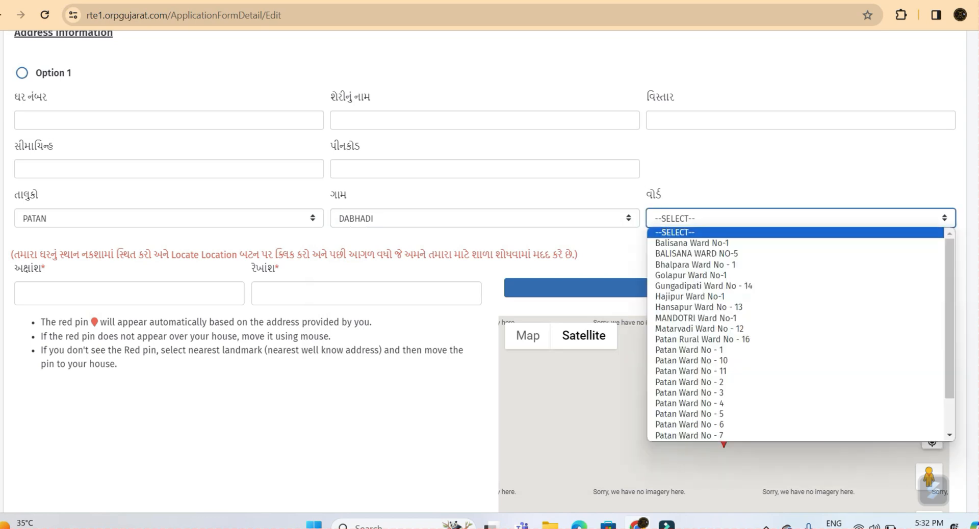
{"action": "key", "text": "Return"}
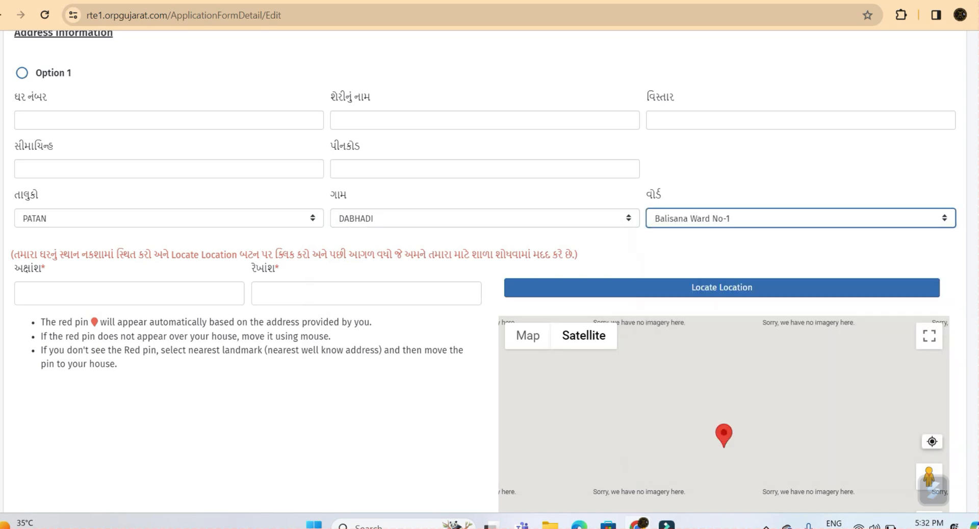
Step: Adjust the red pin on the address map to the home's position and run Locate Location
{"action": "scroll", "coordinate": [484, 271], "scroll_direction": "down", "scroll_amount": 1}
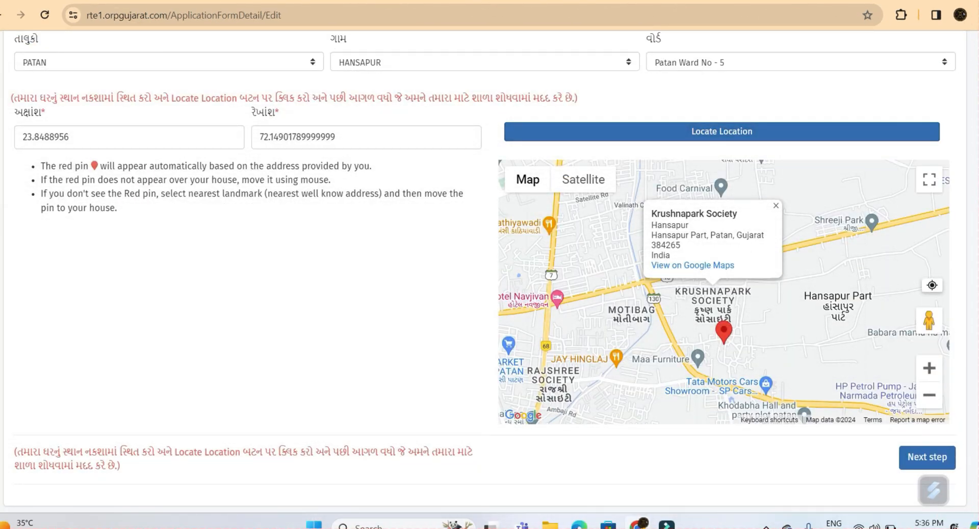
{"action": "left_click_drag", "start_coordinate": [724, 332], "coordinate": [724, 311]}
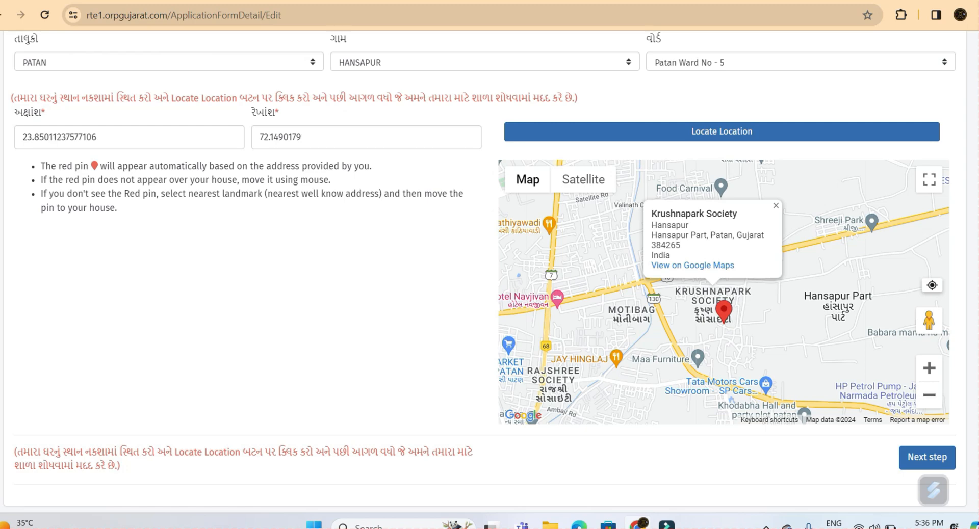
{"action": "left_click", "coordinate": [929, 395]}
{"action": "left_click", "coordinate": [929, 368]}
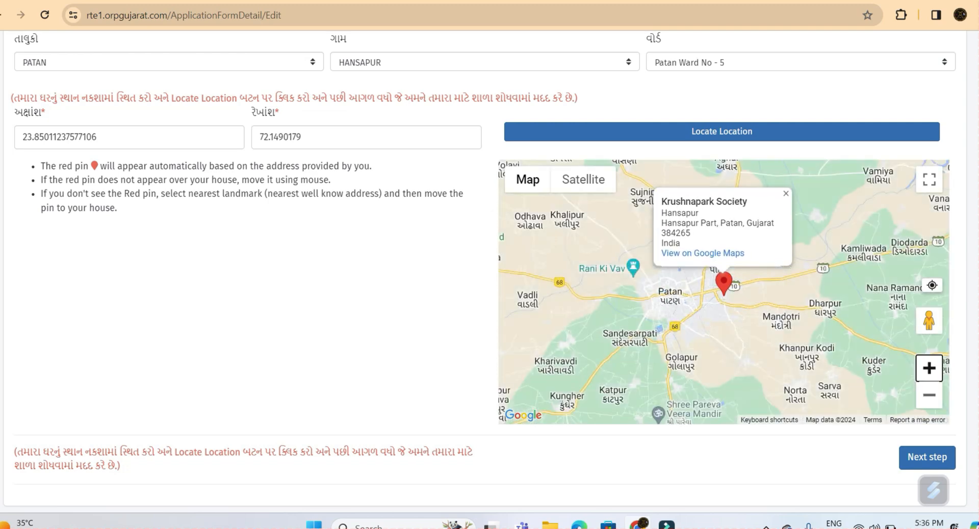
{"action": "left_click", "coordinate": [929, 368]}
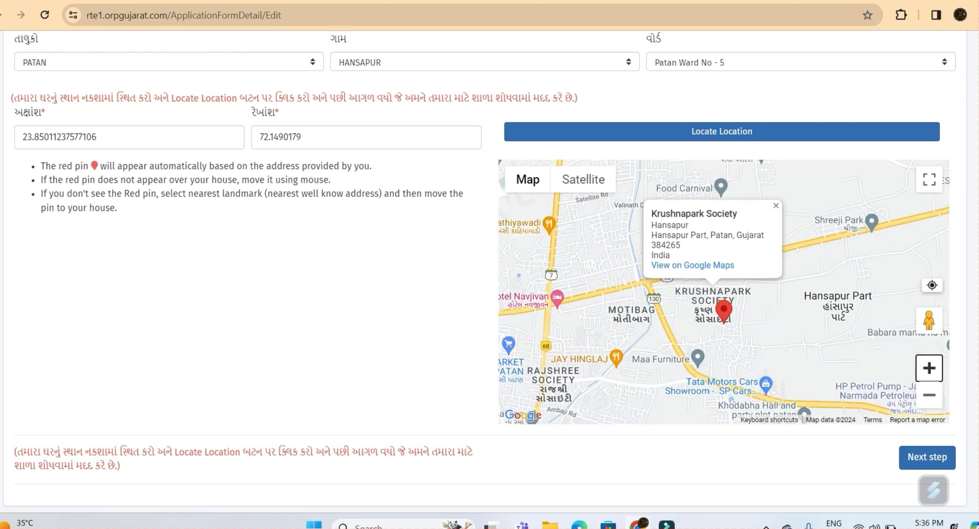
{"action": "left_click_drag", "start_coordinate": [723, 308], "coordinate": [736, 328]}
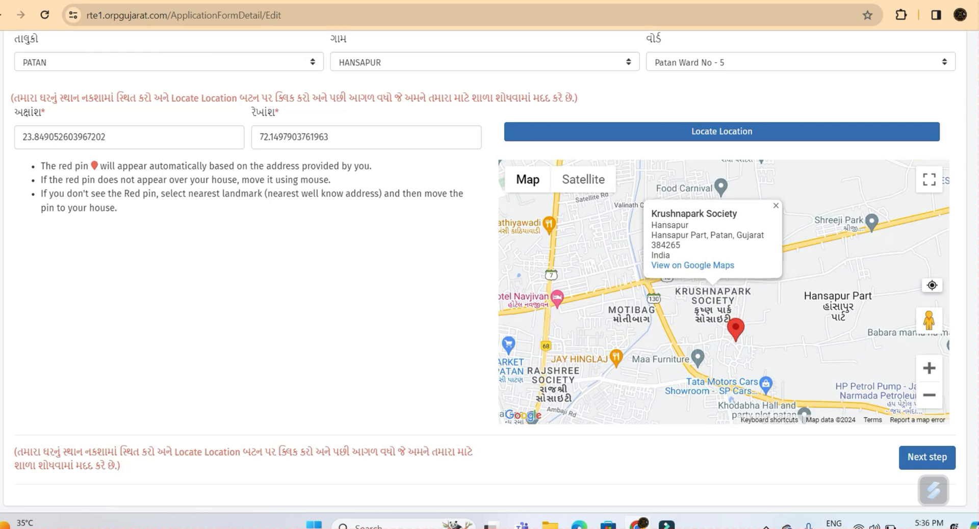
{"action": "left_click", "coordinate": [721, 131]}
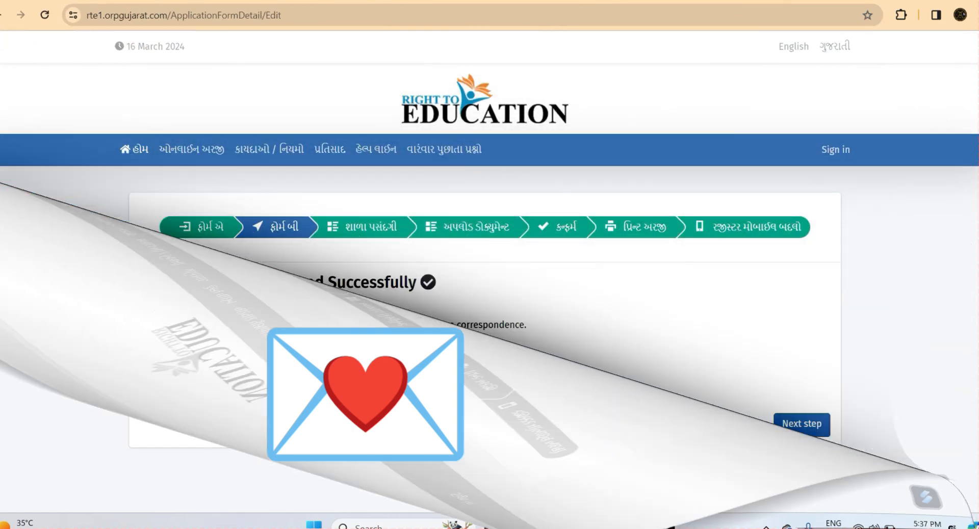
Step: Continue from the saved Form B to school selection and look through all three pages of nearby schools
{"action": "left_click", "coordinate": [802, 424]}
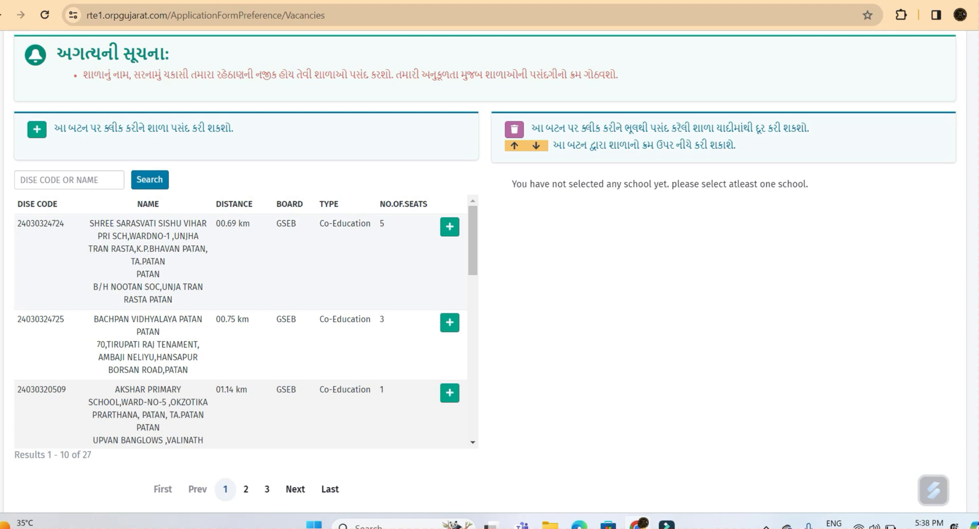
{"action": "scroll", "coordinate": [239, 321], "scroll_direction": "down", "scroll_amount": 4}
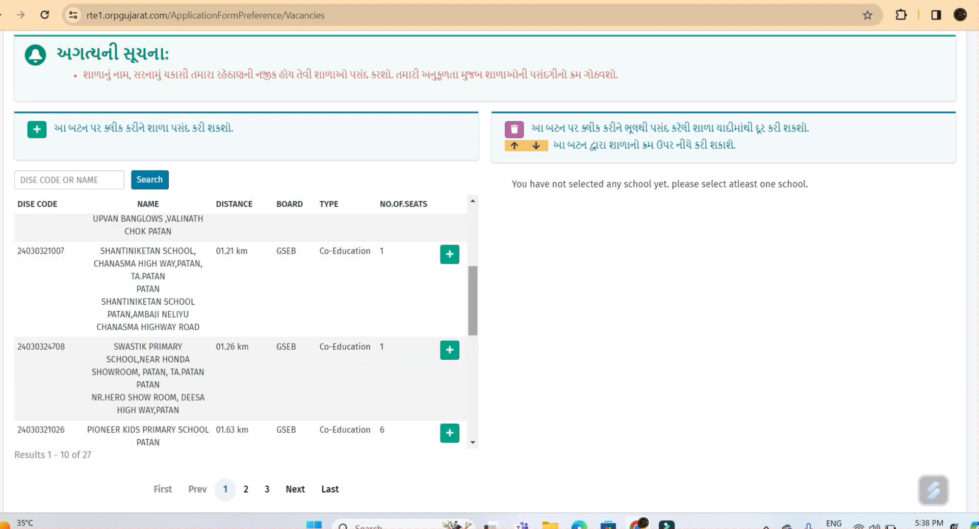
{"action": "scroll", "coordinate": [239, 331], "scroll_direction": "down", "scroll_amount": 3}
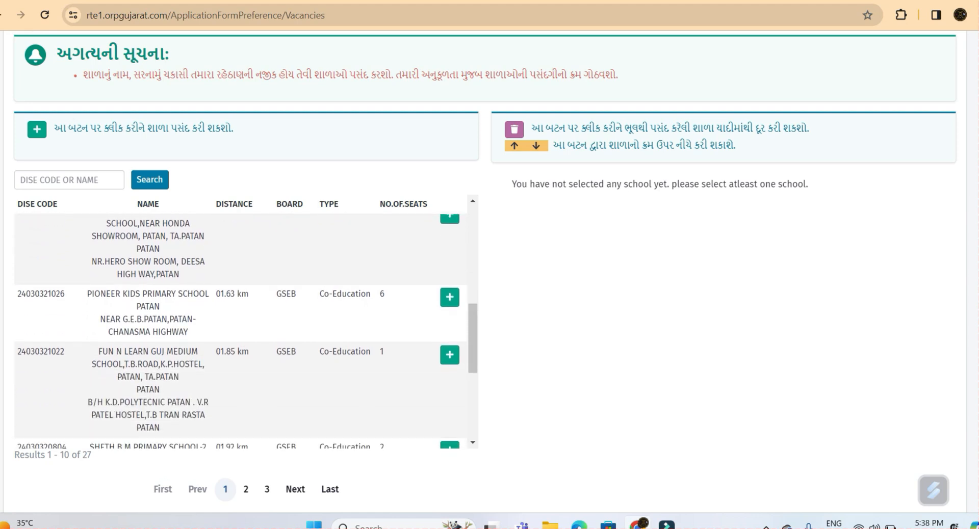
{"action": "scroll", "coordinate": [239, 331], "scroll_direction": "down", "scroll_amount": 4}
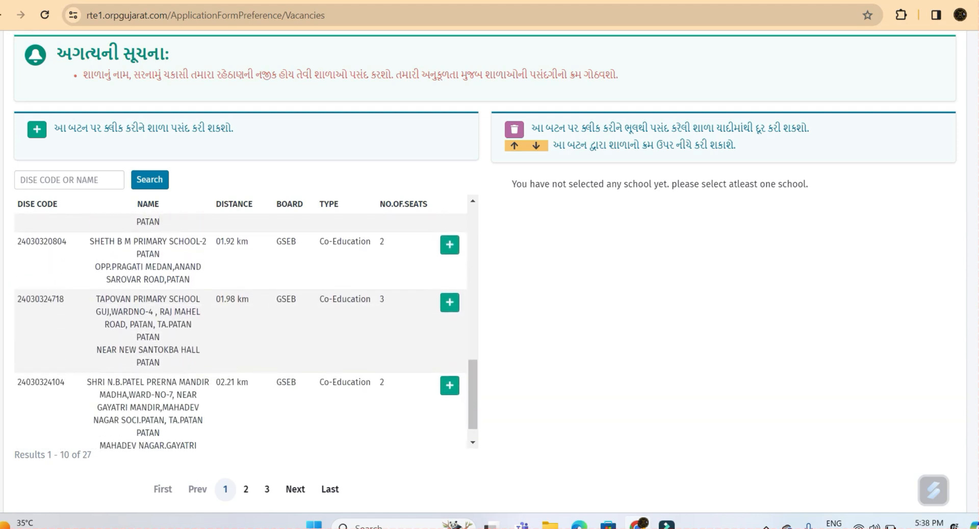
{"action": "scroll", "coordinate": [240, 330], "scroll_direction": "down", "scroll_amount": 2}
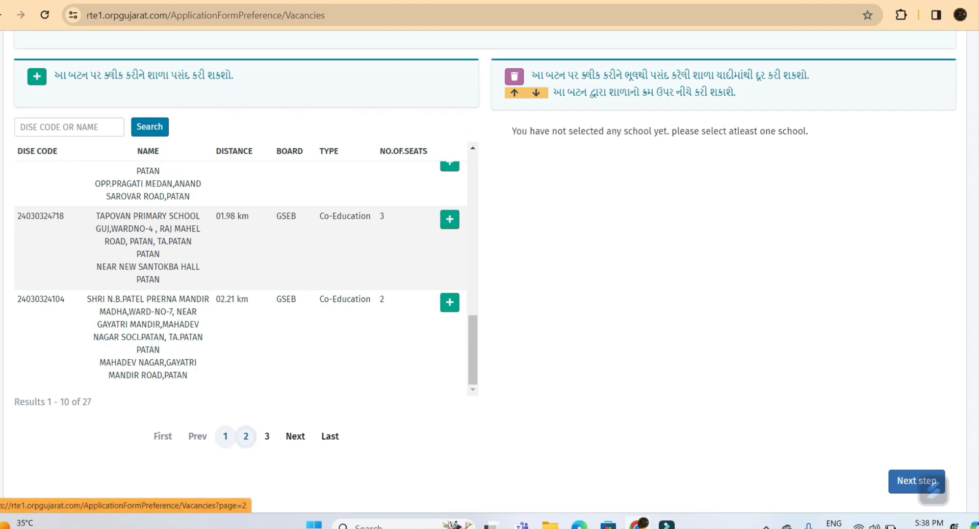
{"action": "left_click", "coordinate": [246, 436]}
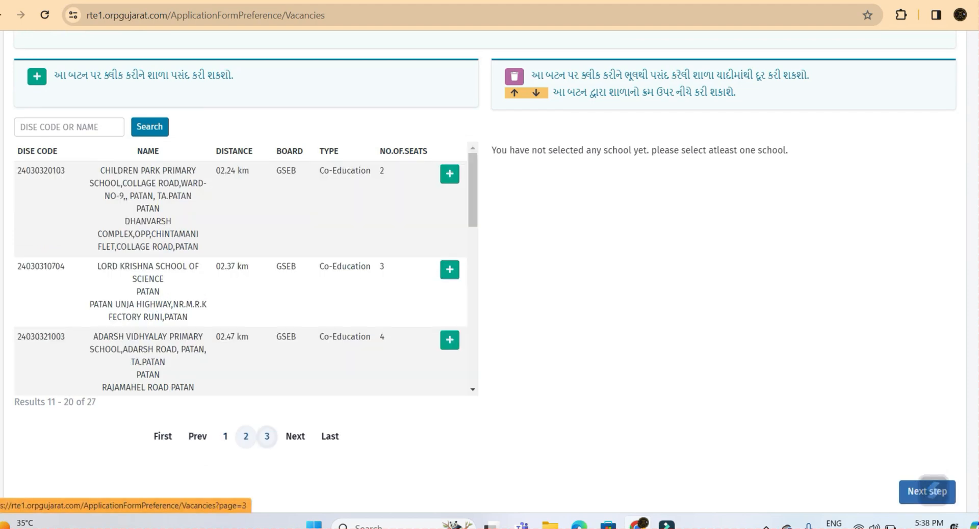
{"action": "left_click", "coordinate": [267, 436]}
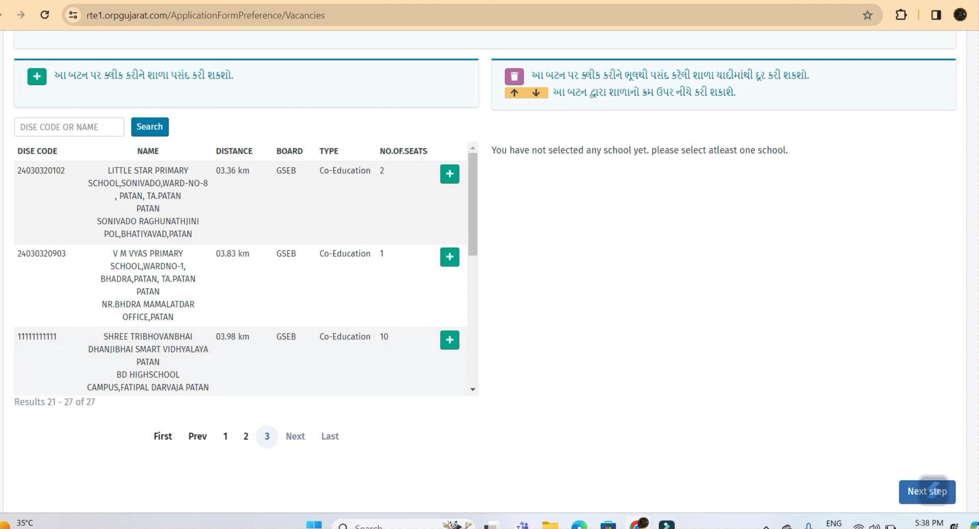
{"action": "scroll", "coordinate": [485, 273], "scroll_direction": "up", "scroll_amount": 1}
{"action": "scroll", "coordinate": [485, 273], "scroll_direction": "up", "scroll_amount": 2}
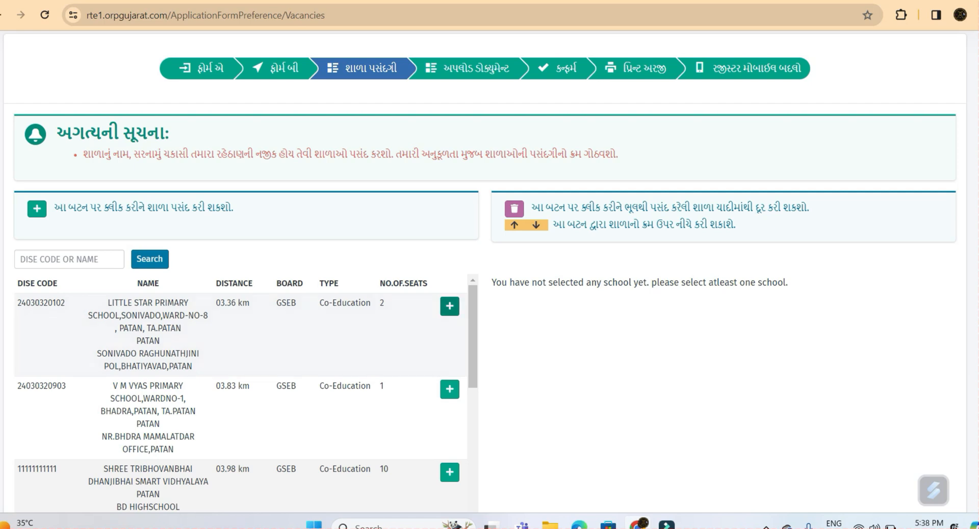
{"action": "left_click", "coordinate": [449, 306]}
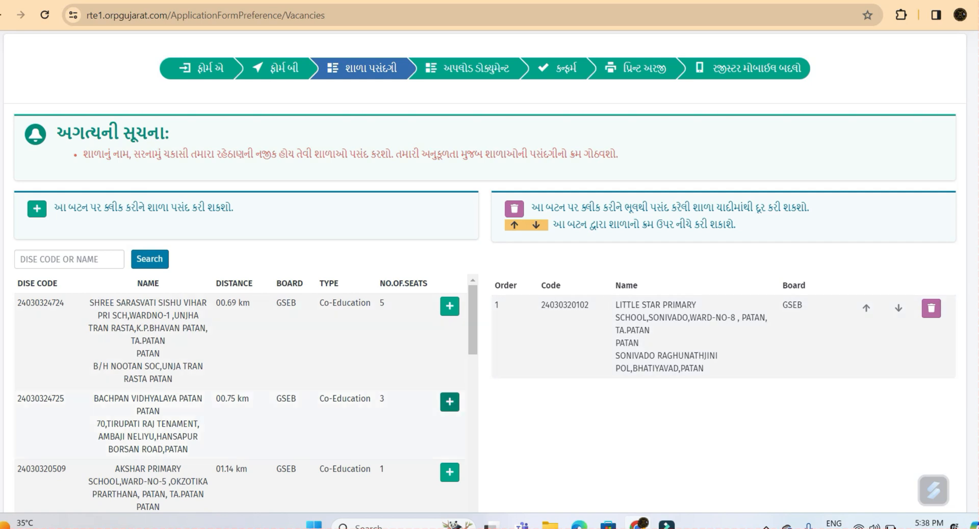
{"action": "scroll", "coordinate": [449, 401], "scroll_direction": "down", "scroll_amount": 2}
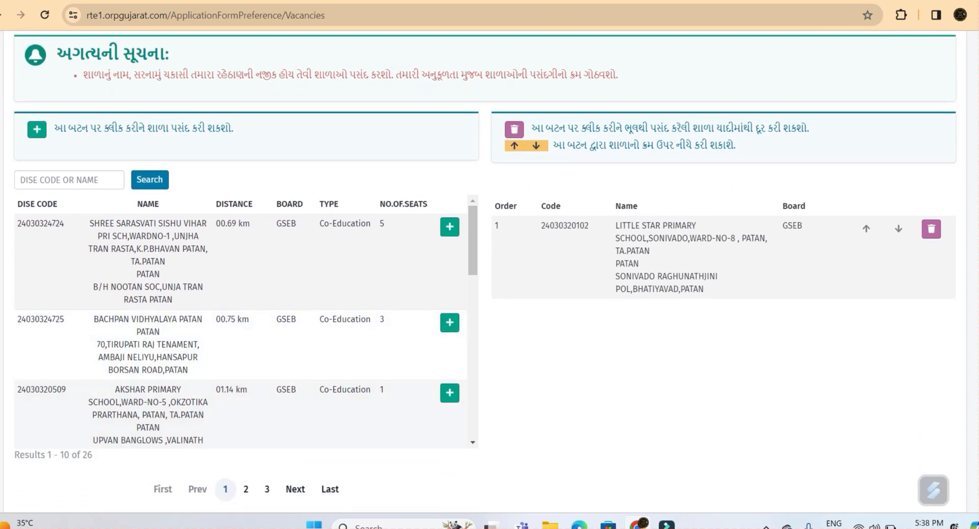
{"action": "left_click", "coordinate": [450, 392]}
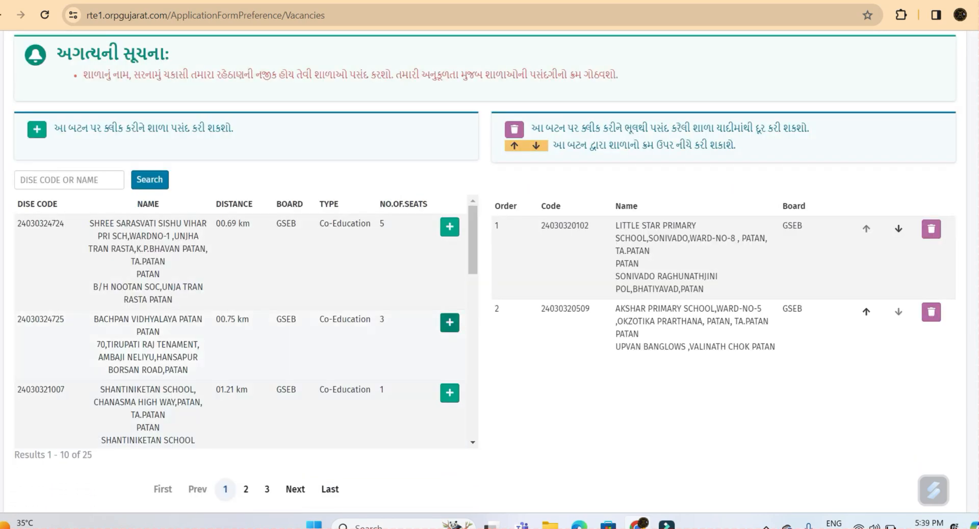
{"action": "left_click", "coordinate": [450, 322]}
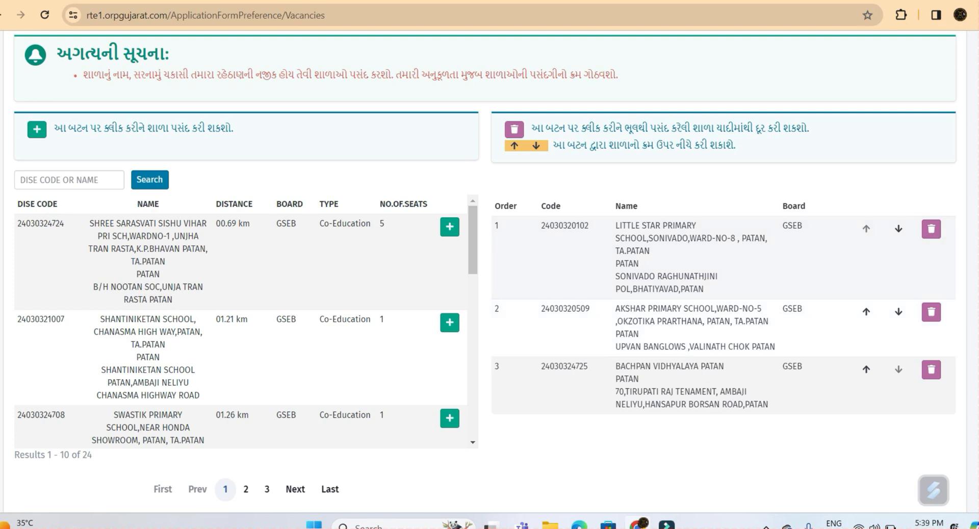
Step: Try swapping the first two school preferences and back, and move BACHPAN VIDHYALAYA PATAN up to second preference
{"action": "left_click", "coordinate": [899, 228]}
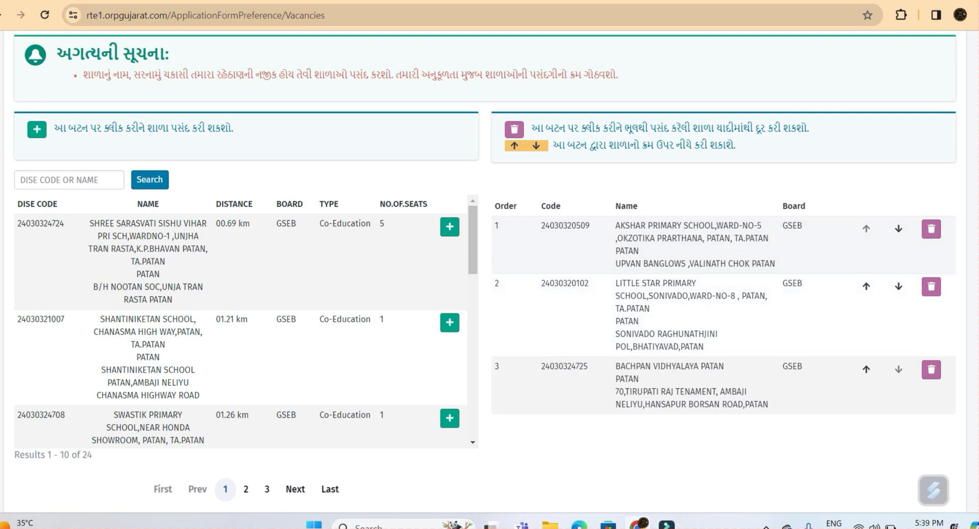
{"action": "left_click", "coordinate": [899, 228]}
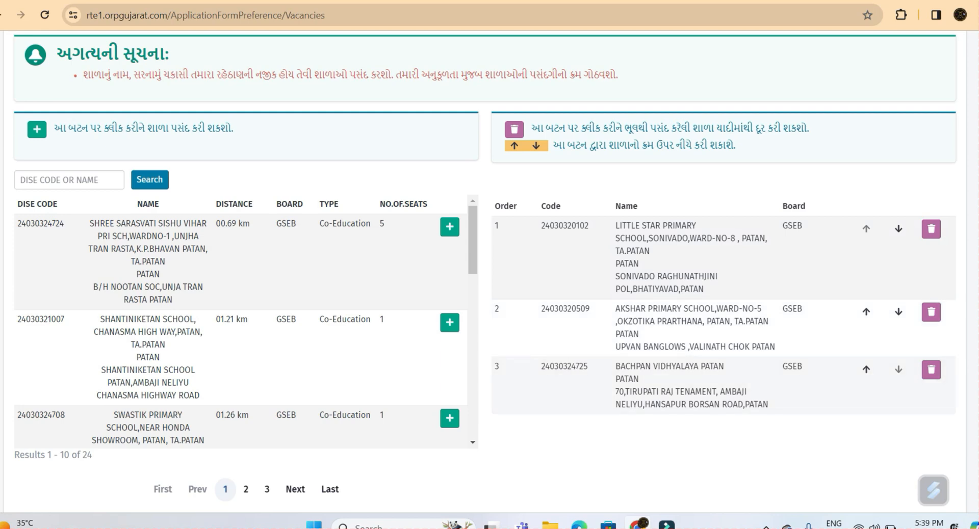
{"action": "left_click", "coordinate": [866, 370]}
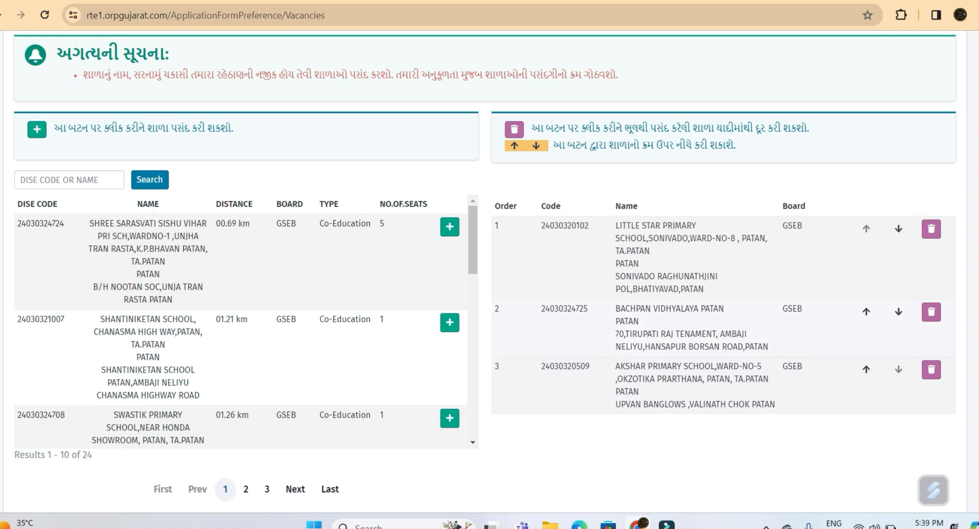
{"action": "left_click_drag", "start_coordinate": [616, 309], "coordinate": [768, 347]}
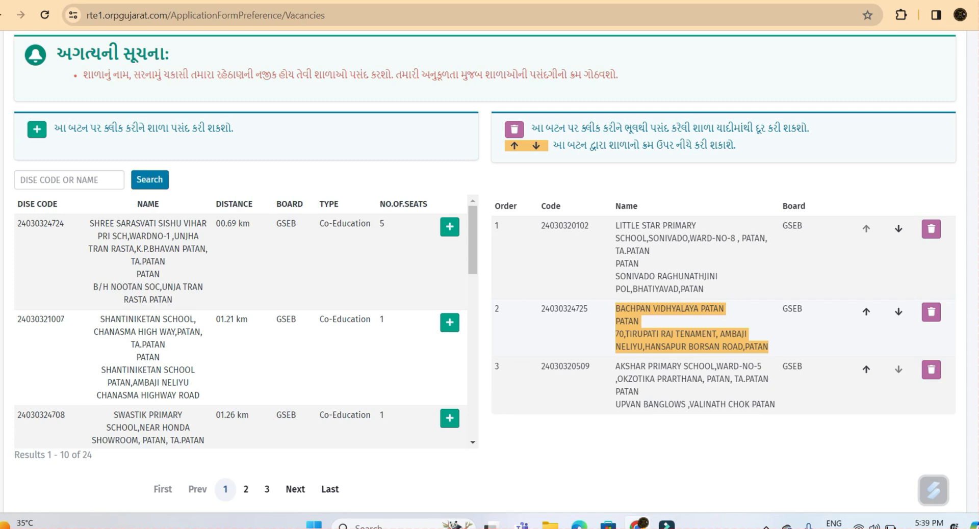
{"action": "left_click", "coordinate": [724, 449]}
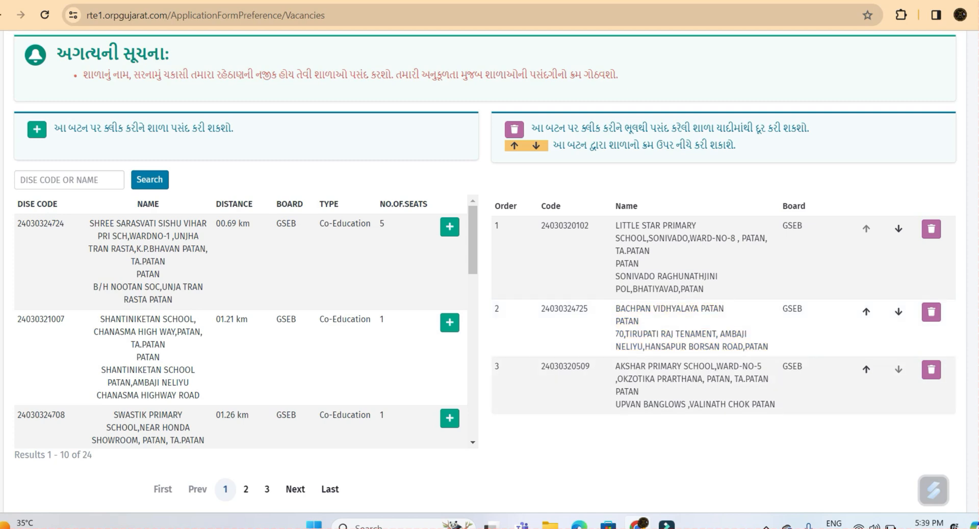
{"action": "scroll", "coordinate": [240, 332], "scroll_direction": "down", "scroll_amount": 4}
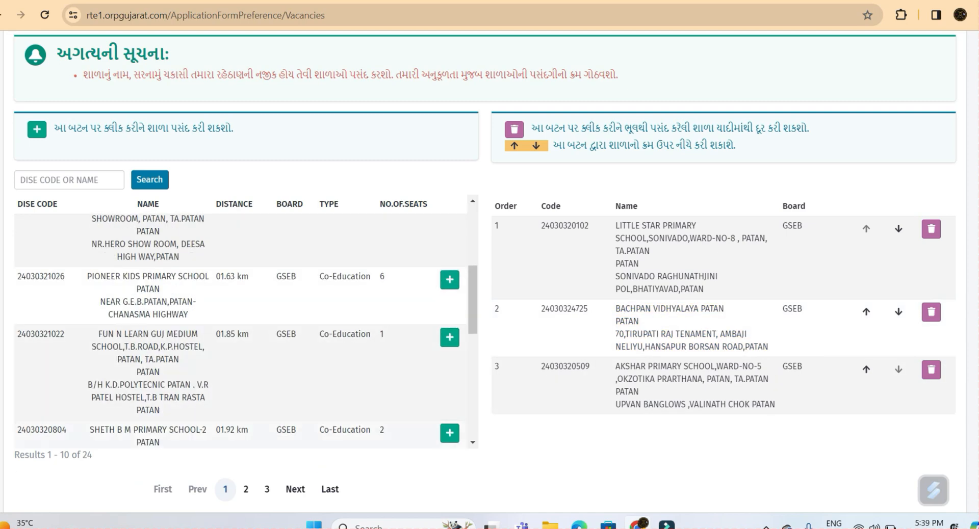
{"action": "left_click", "coordinate": [449, 433]}
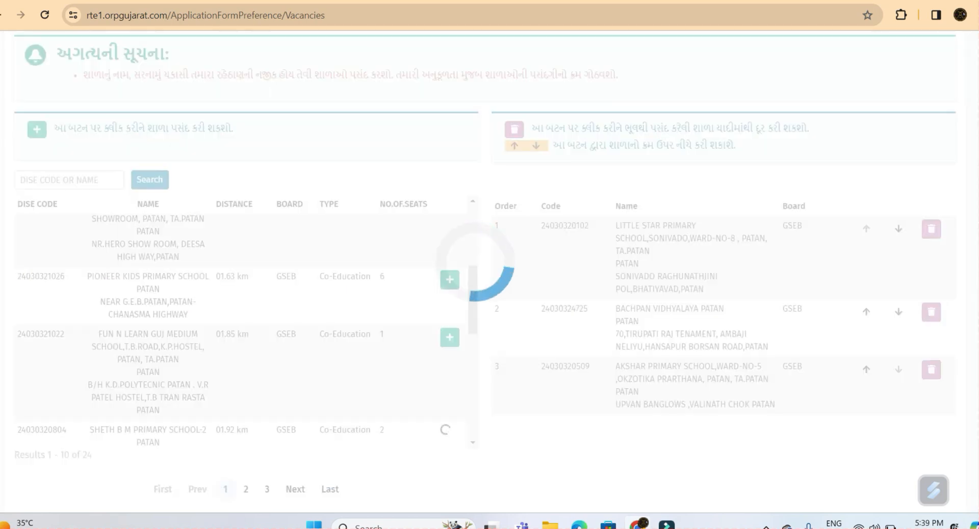
{"action": "left_click", "coordinate": [449, 322]}
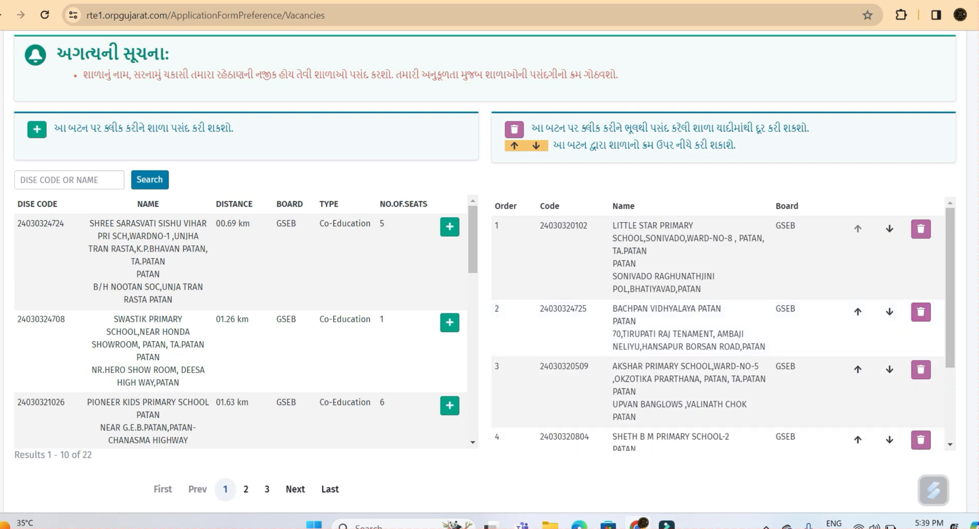
Step: Proceed from school selection to the document upload stage and dismiss the special instructions notice
{"action": "scroll", "coordinate": [485, 272], "scroll_direction": "down", "scroll_amount": 2}
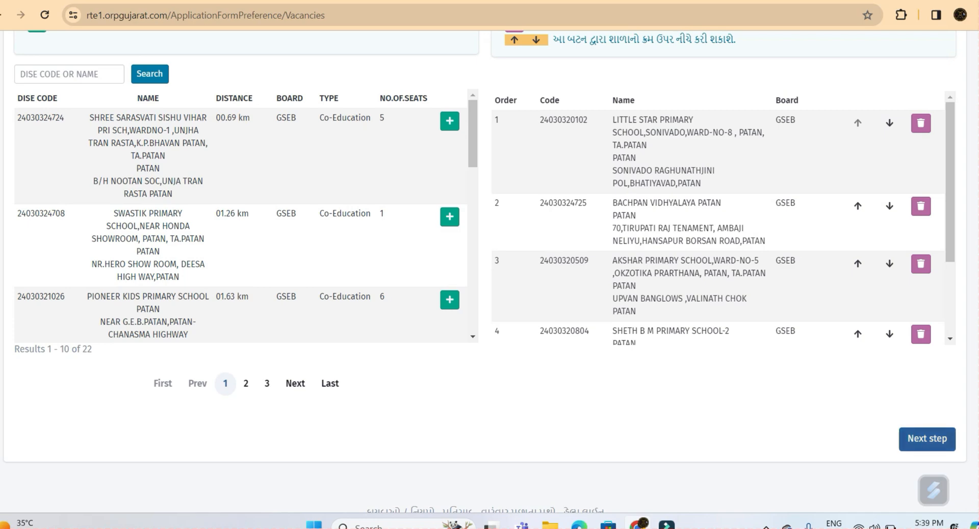
{"action": "left_click", "coordinate": [927, 439]}
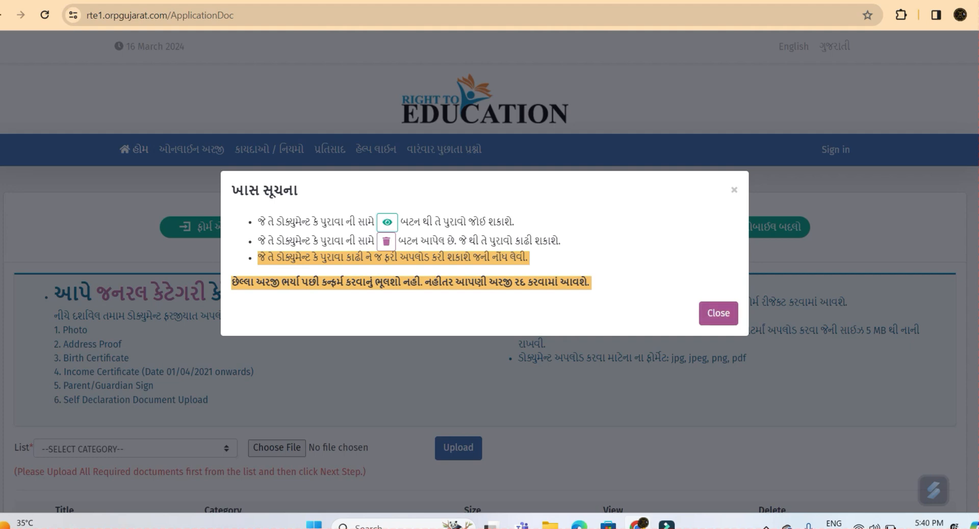
{"action": "left_click", "coordinate": [718, 313]}
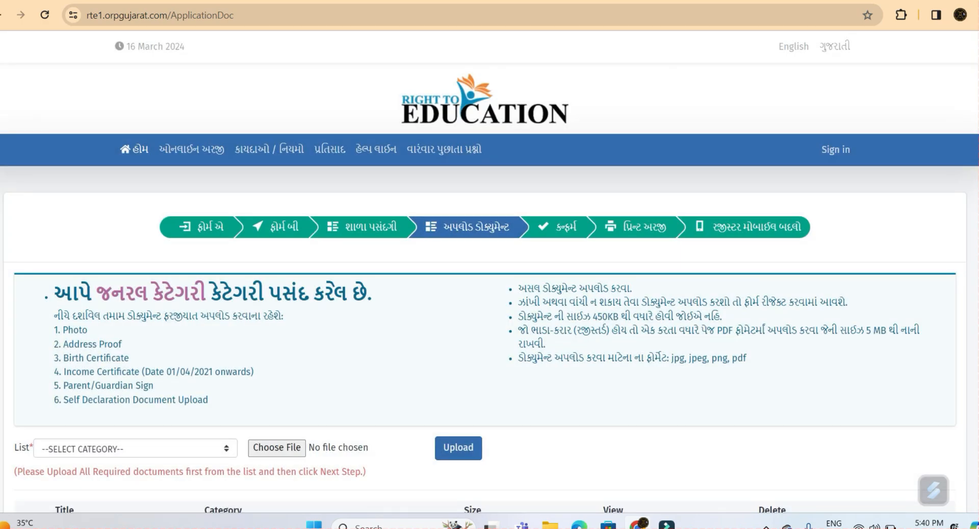
Step: Upload the image "WhatsApp Image 2023-07-28 at 10.01.12 PM" from the FOTA folder as the Photo document and preview the uploaded file
{"action": "scroll", "coordinate": [489, 275], "scroll_direction": "down", "scroll_amount": 2}
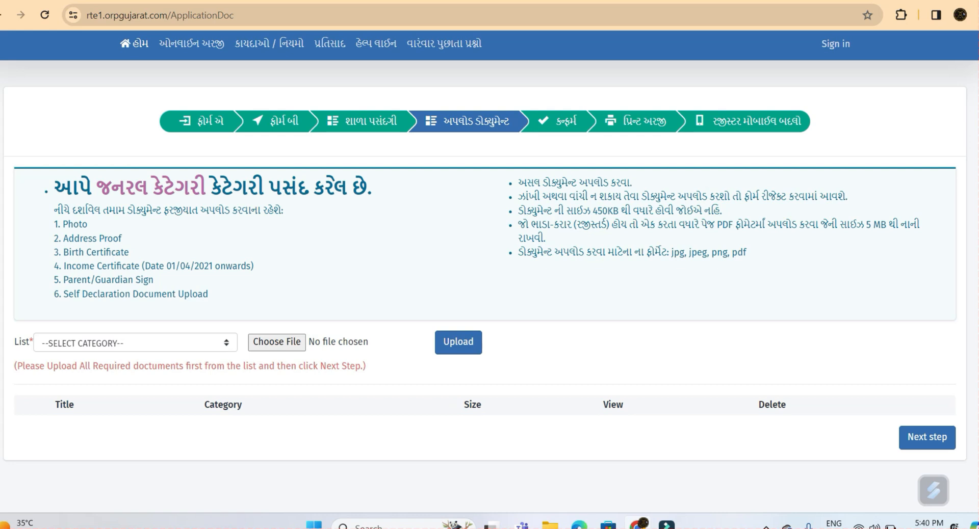
{"action": "scroll", "coordinate": [490, 274], "scroll_direction": "down", "scroll_amount": 1}
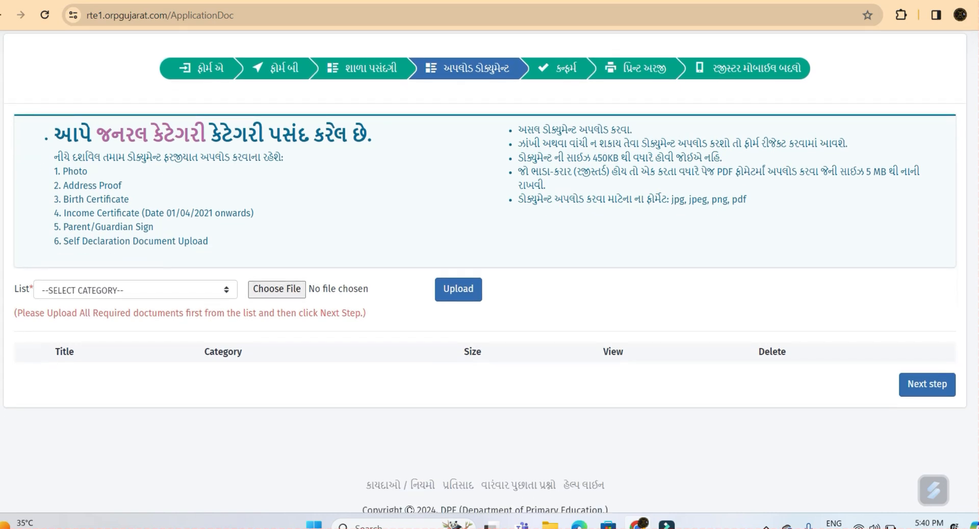
{"action": "left_click", "coordinate": [136, 290]}
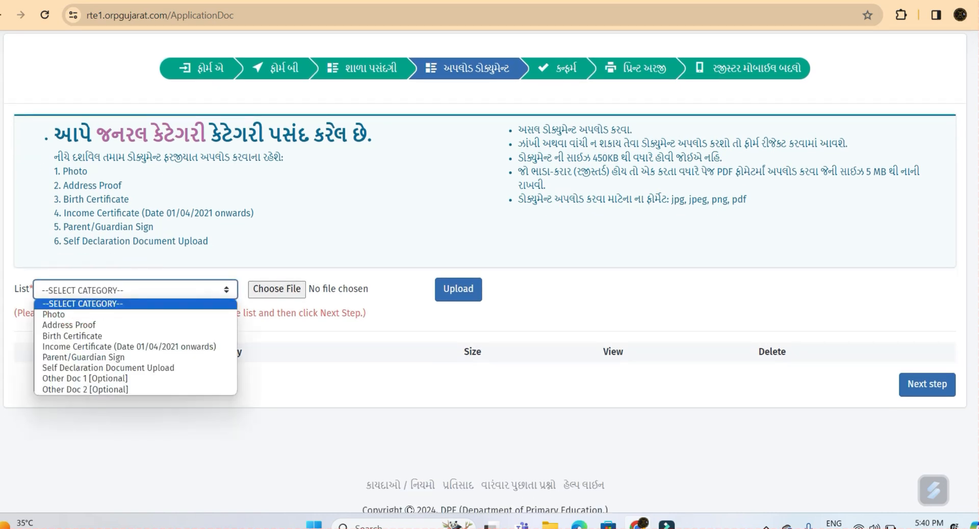
{"action": "left_click", "coordinate": [135, 315]}
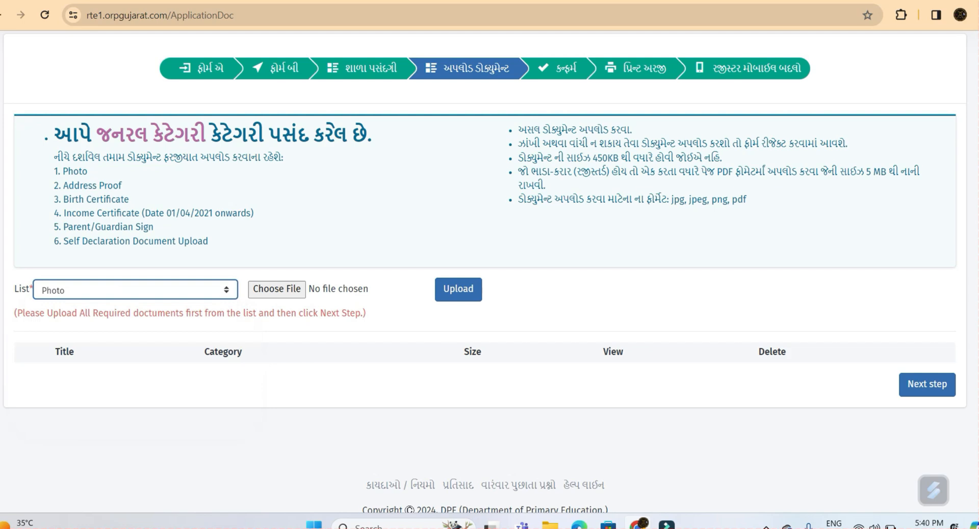
{"action": "left_click", "coordinate": [276, 289]}
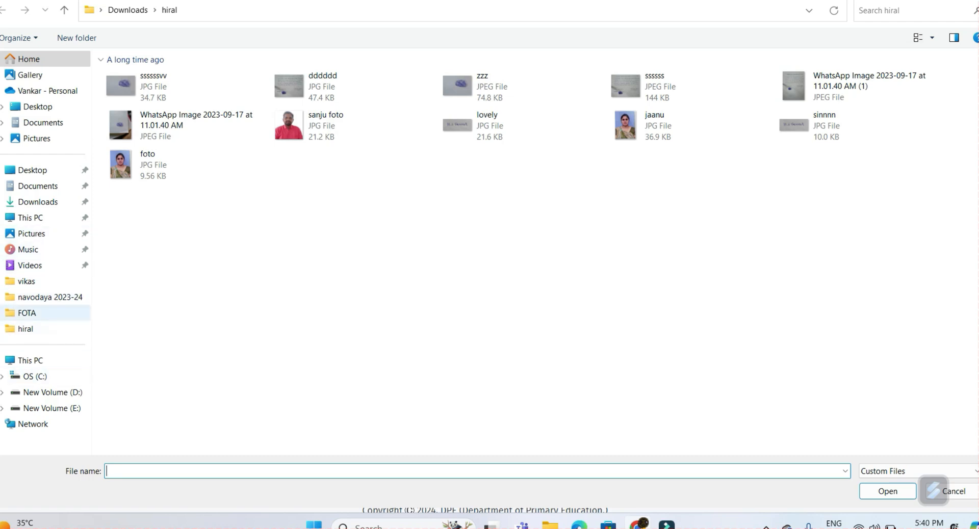
{"action": "left_click", "coordinate": [27, 312]}
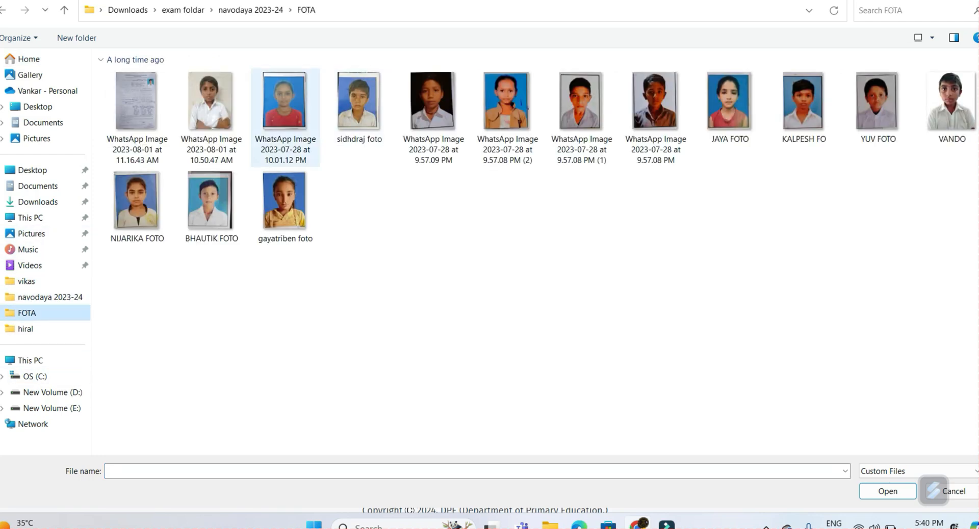
{"action": "double_click", "coordinate": [285, 102]}
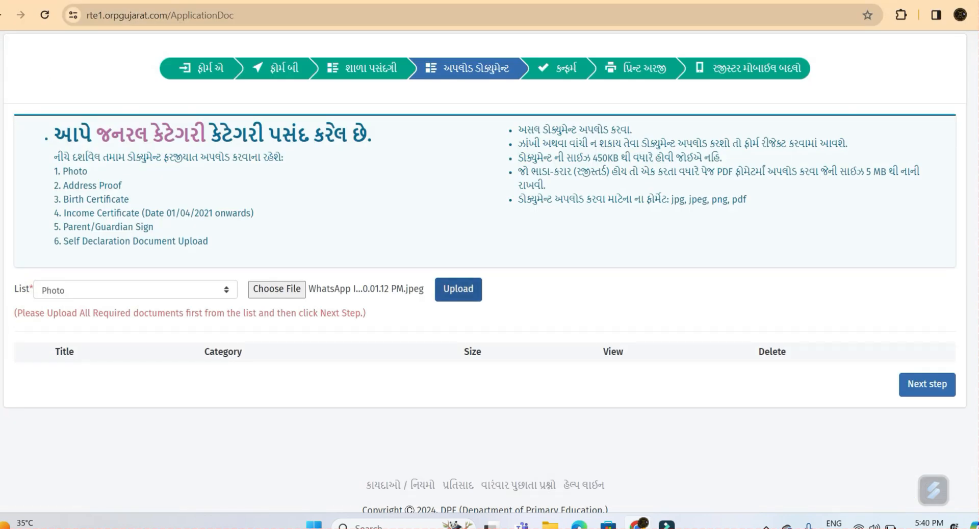
{"action": "left_click", "coordinate": [458, 289]}
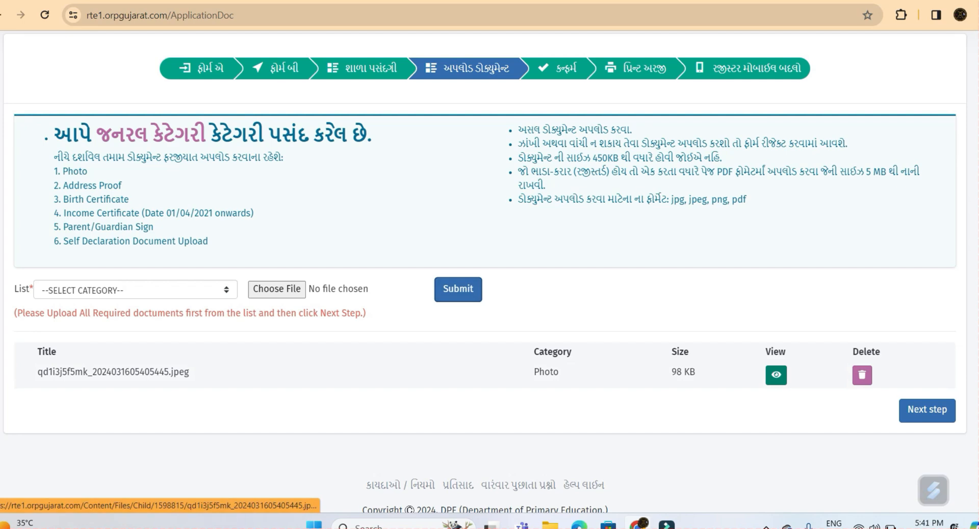
{"action": "left_click", "coordinate": [776, 375]}
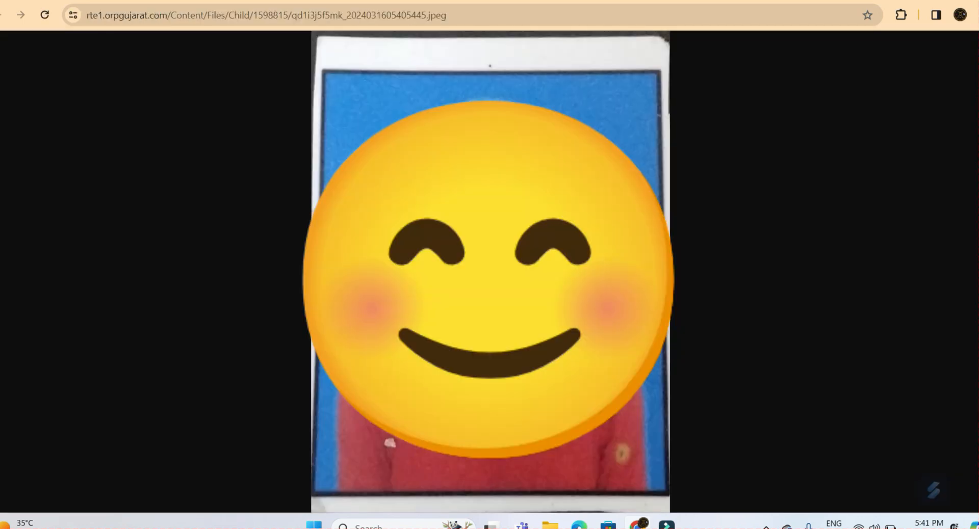
{"action": "key", "text": "ctrl+w"}
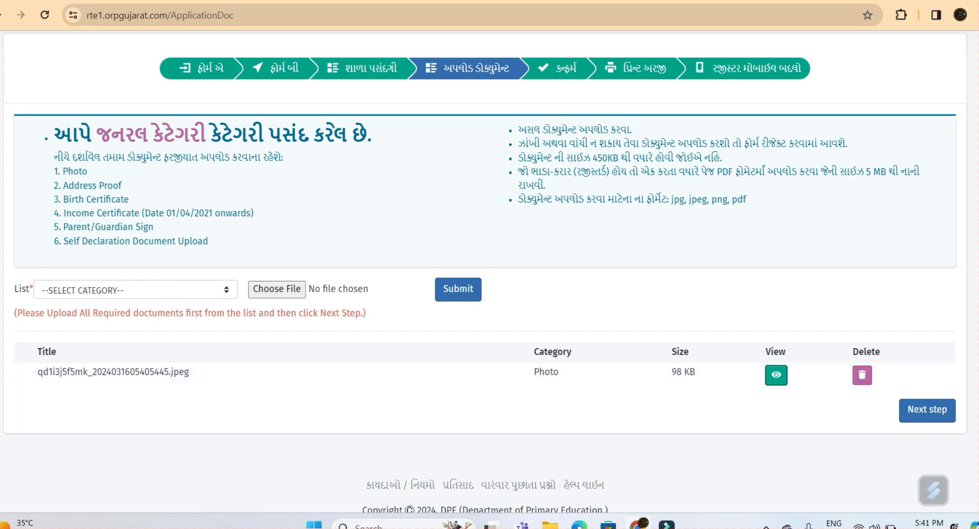
Step: Select Address Proof as the category of the next document
{"action": "left_click", "coordinate": [135, 290]}
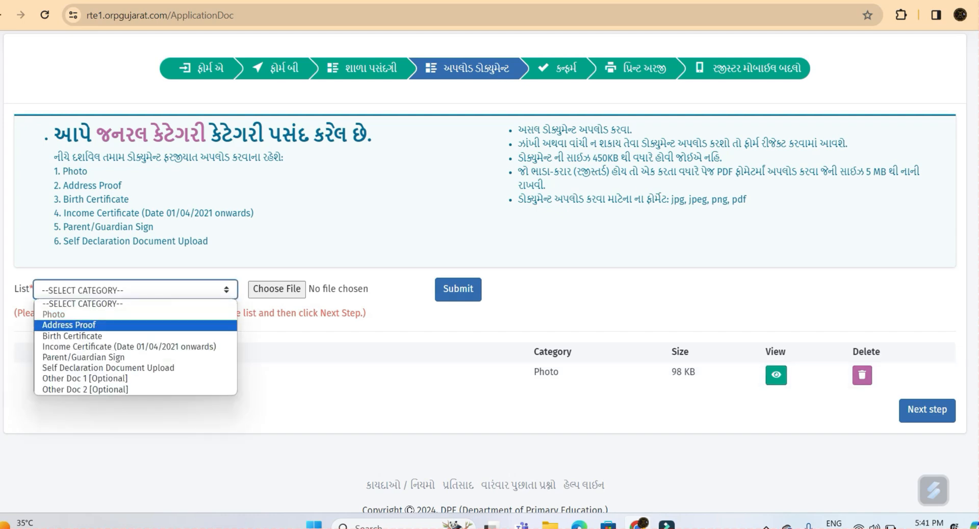
{"action": "left_click", "coordinate": [69, 325]}
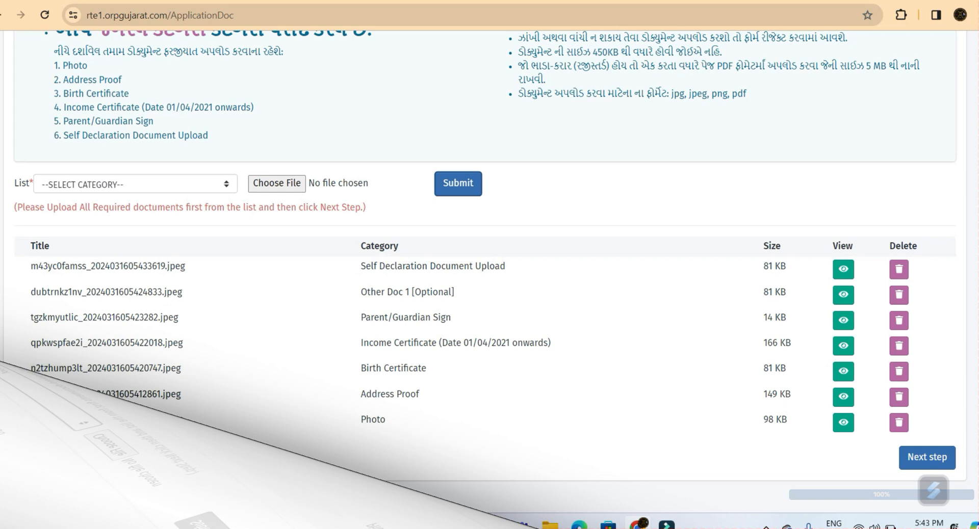
Step: Check the document category list for remaining options and proceed to the application confirmation stage
{"action": "left_click", "coordinate": [136, 184]}
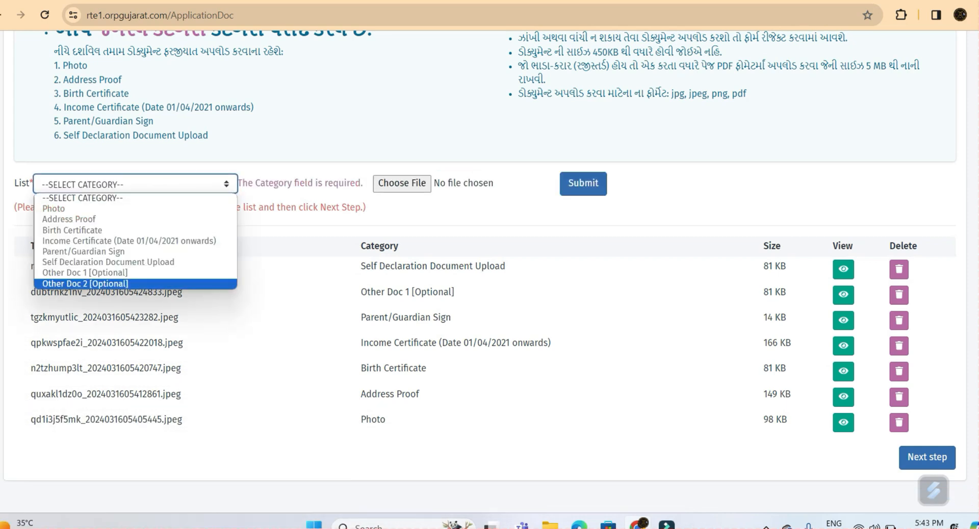
{"action": "left_click", "coordinate": [295, 345]}
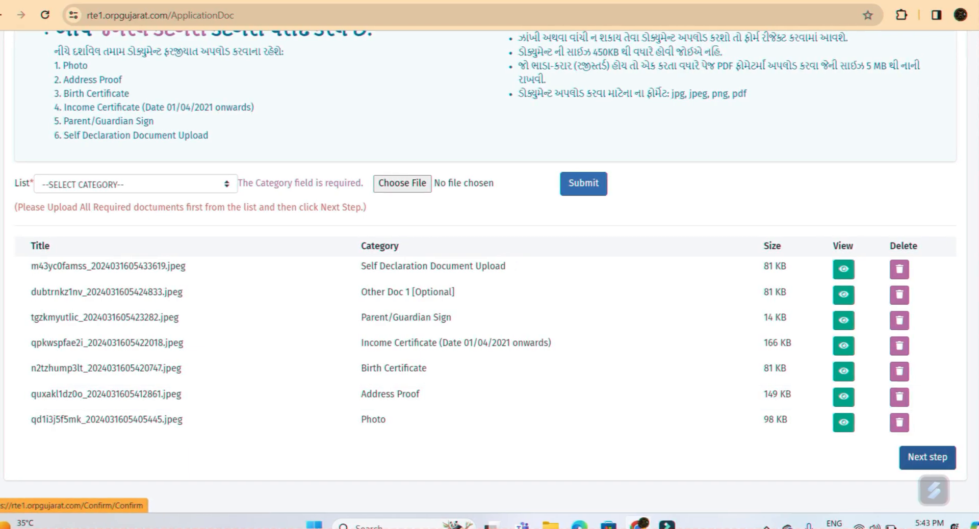
{"action": "left_click", "coordinate": [927, 458]}
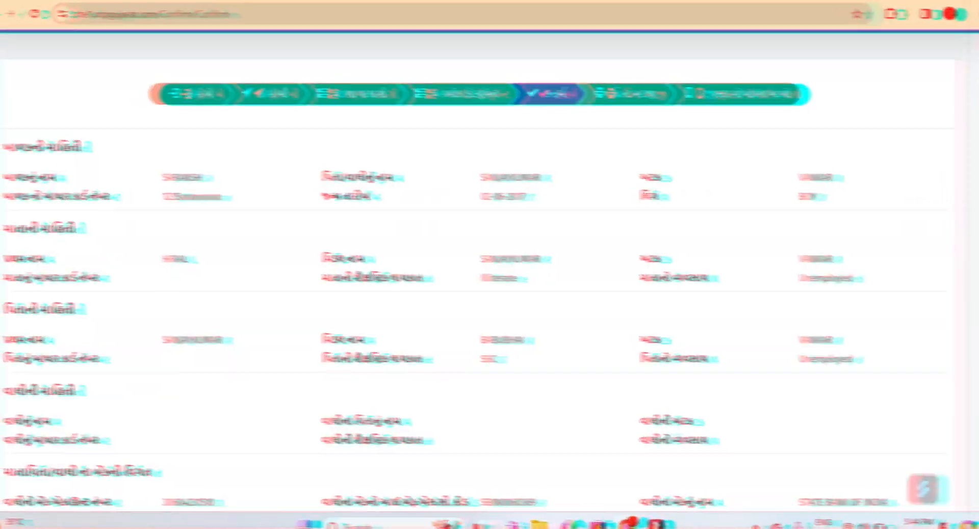
Step: Review the application summary, including family, address, category, selected schools and uploaded documents, down through the declaration terms
{"action": "scroll", "coordinate": [489, 270], "scroll_direction": "down", "scroll_amount": 9}
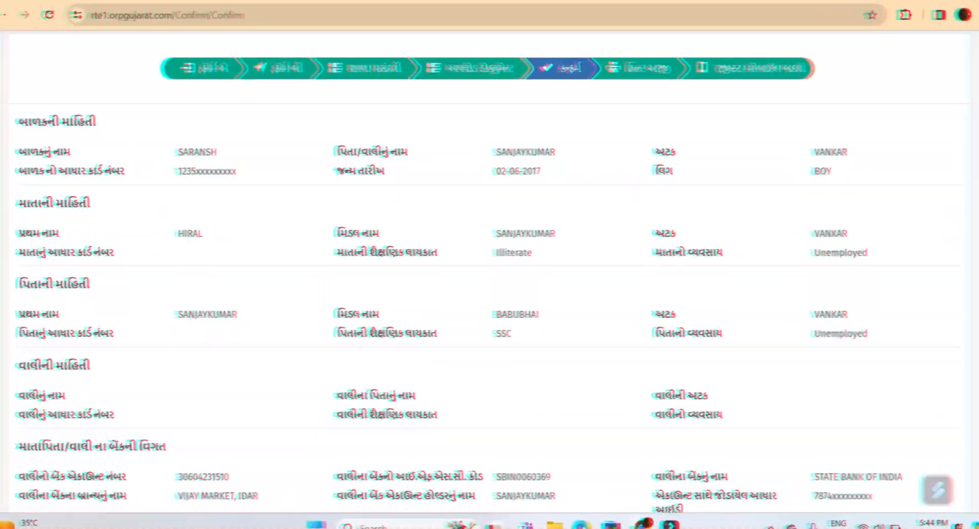
{"action": "scroll", "coordinate": [490, 271], "scroll_direction": "down", "scroll_amount": 5}
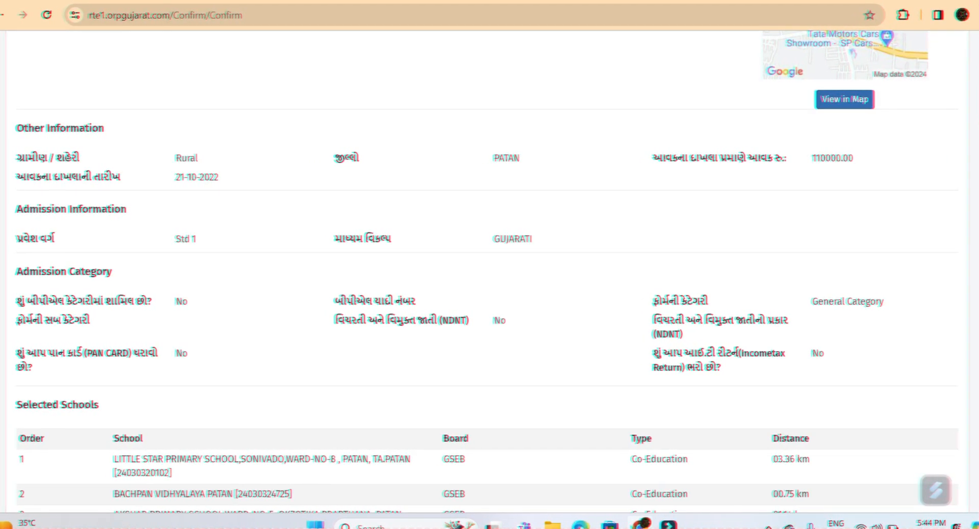
{"action": "scroll", "coordinate": [489, 271], "scroll_direction": "up", "scroll_amount": 2}
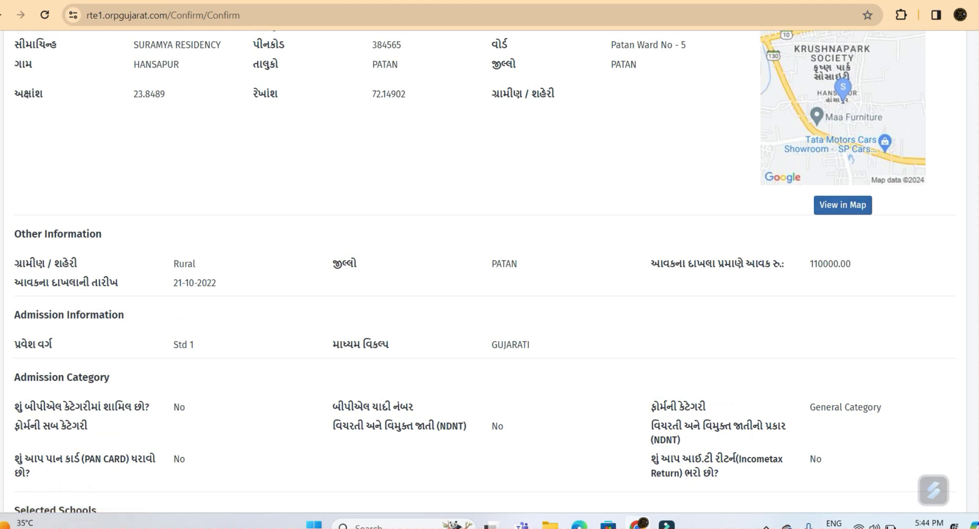
{"action": "scroll", "coordinate": [484, 272], "scroll_direction": "down", "scroll_amount": 5}
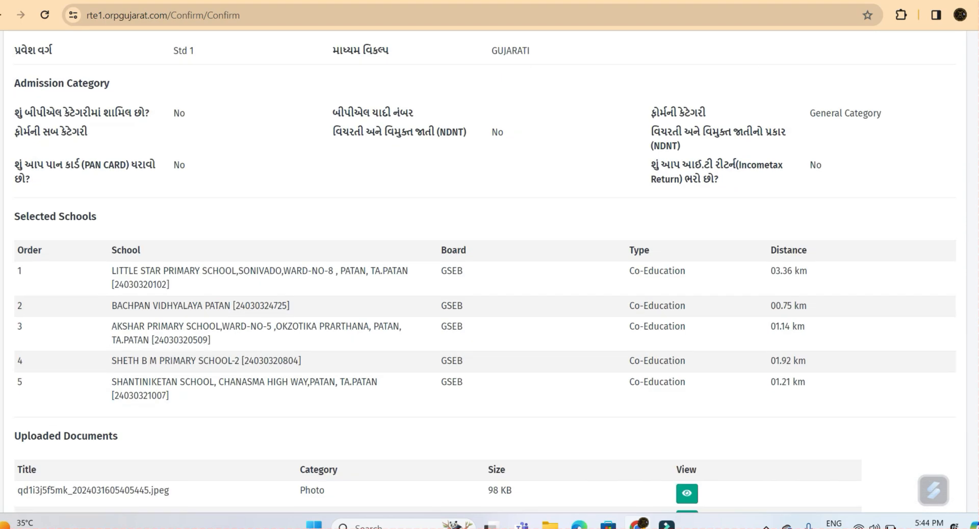
{"action": "scroll", "coordinate": [485, 272], "scroll_direction": "down", "scroll_amount": 3}
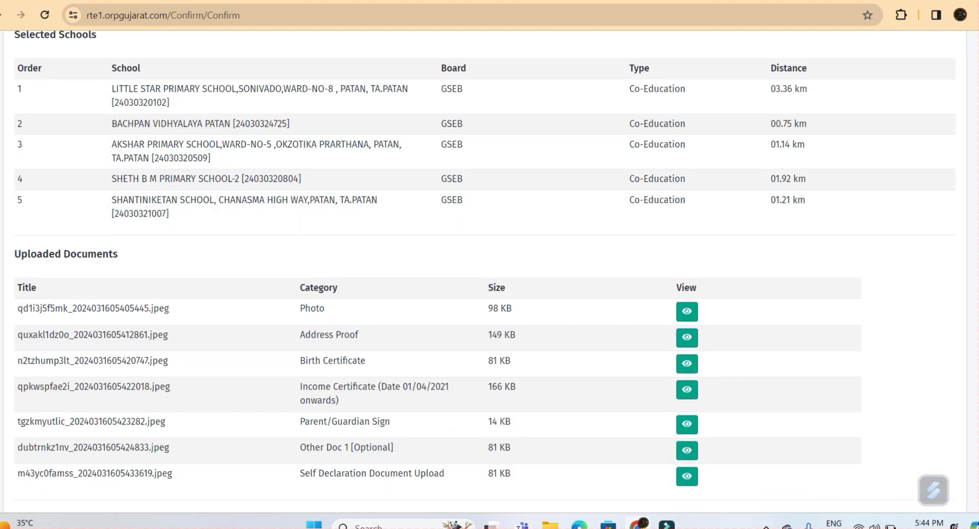
{"action": "scroll", "coordinate": [484, 272], "scroll_direction": "down", "scroll_amount": 2}
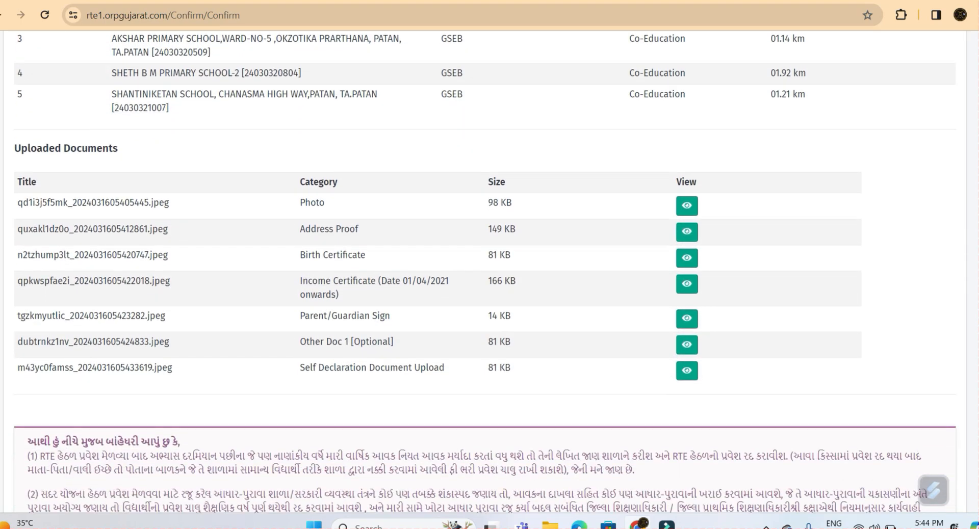
{"action": "scroll", "coordinate": [484, 273], "scroll_direction": "down", "scroll_amount": 3}
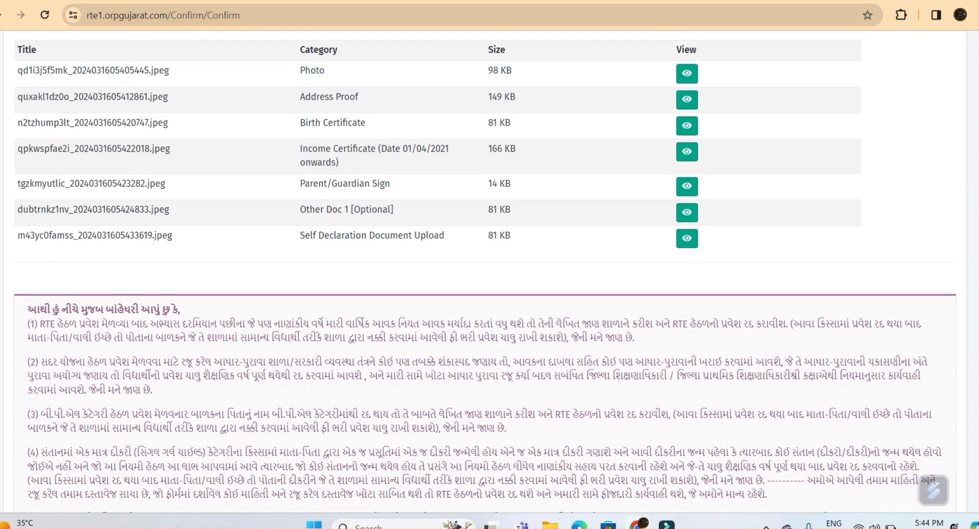
{"action": "scroll", "coordinate": [485, 272], "scroll_direction": "down", "scroll_amount": 5}
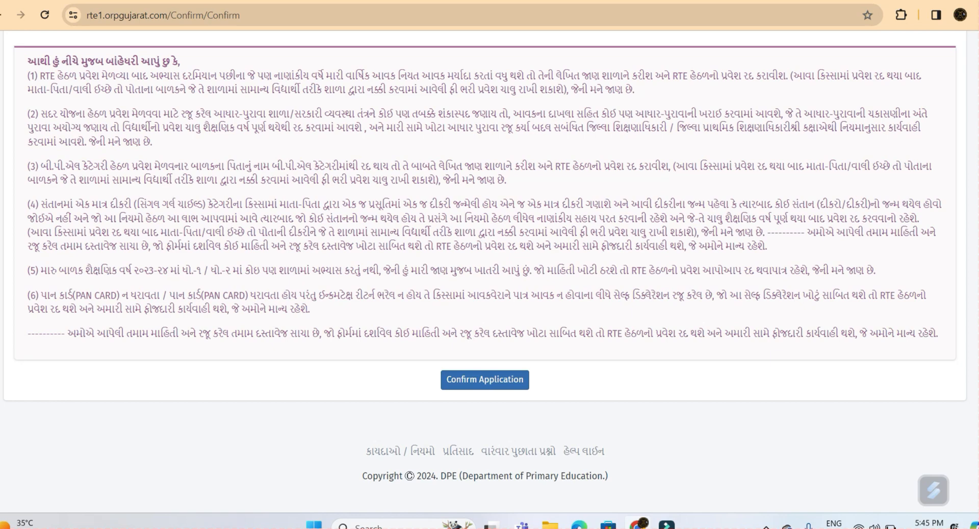
Step: Confirm the application, accept the final submission prompt and highlight the issued application number
{"action": "left_click", "coordinate": [485, 380]}
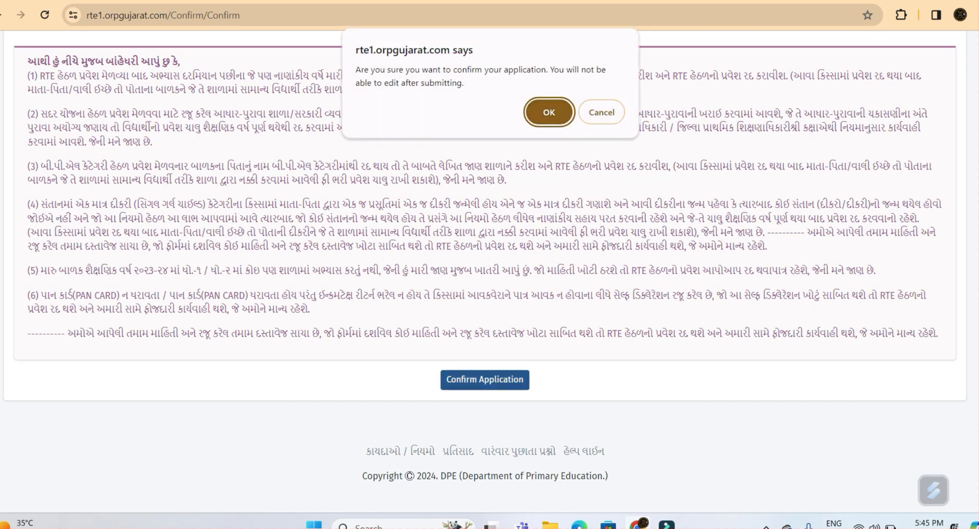
{"action": "key", "text": "Return"}
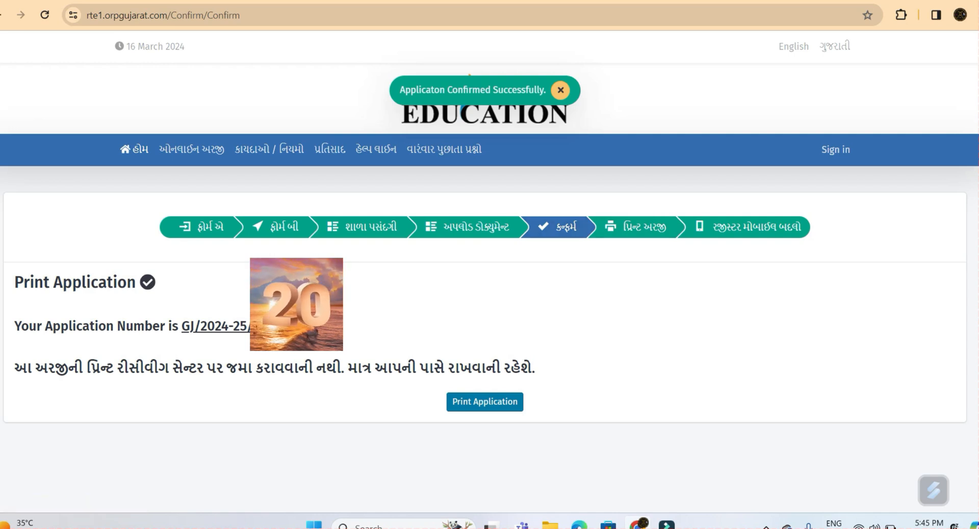
{"action": "double_click", "coordinate": [214, 326]}
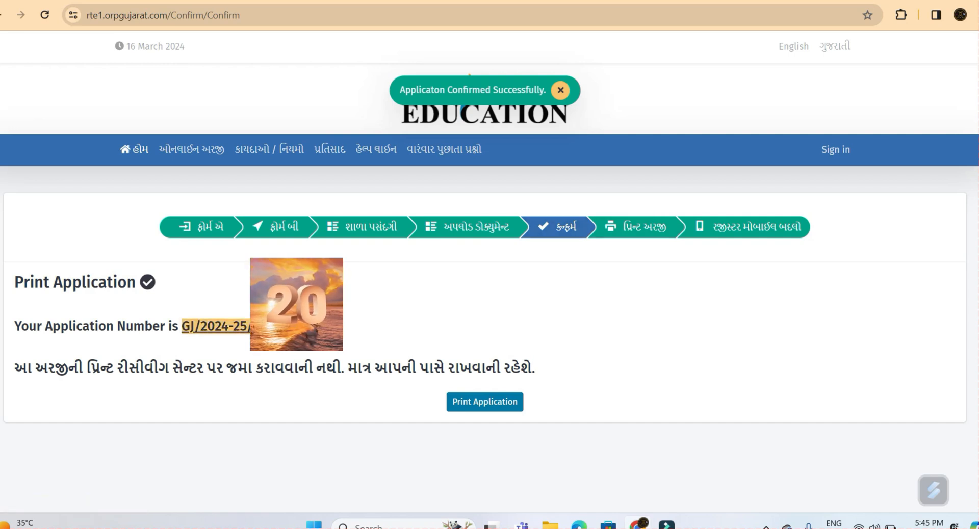